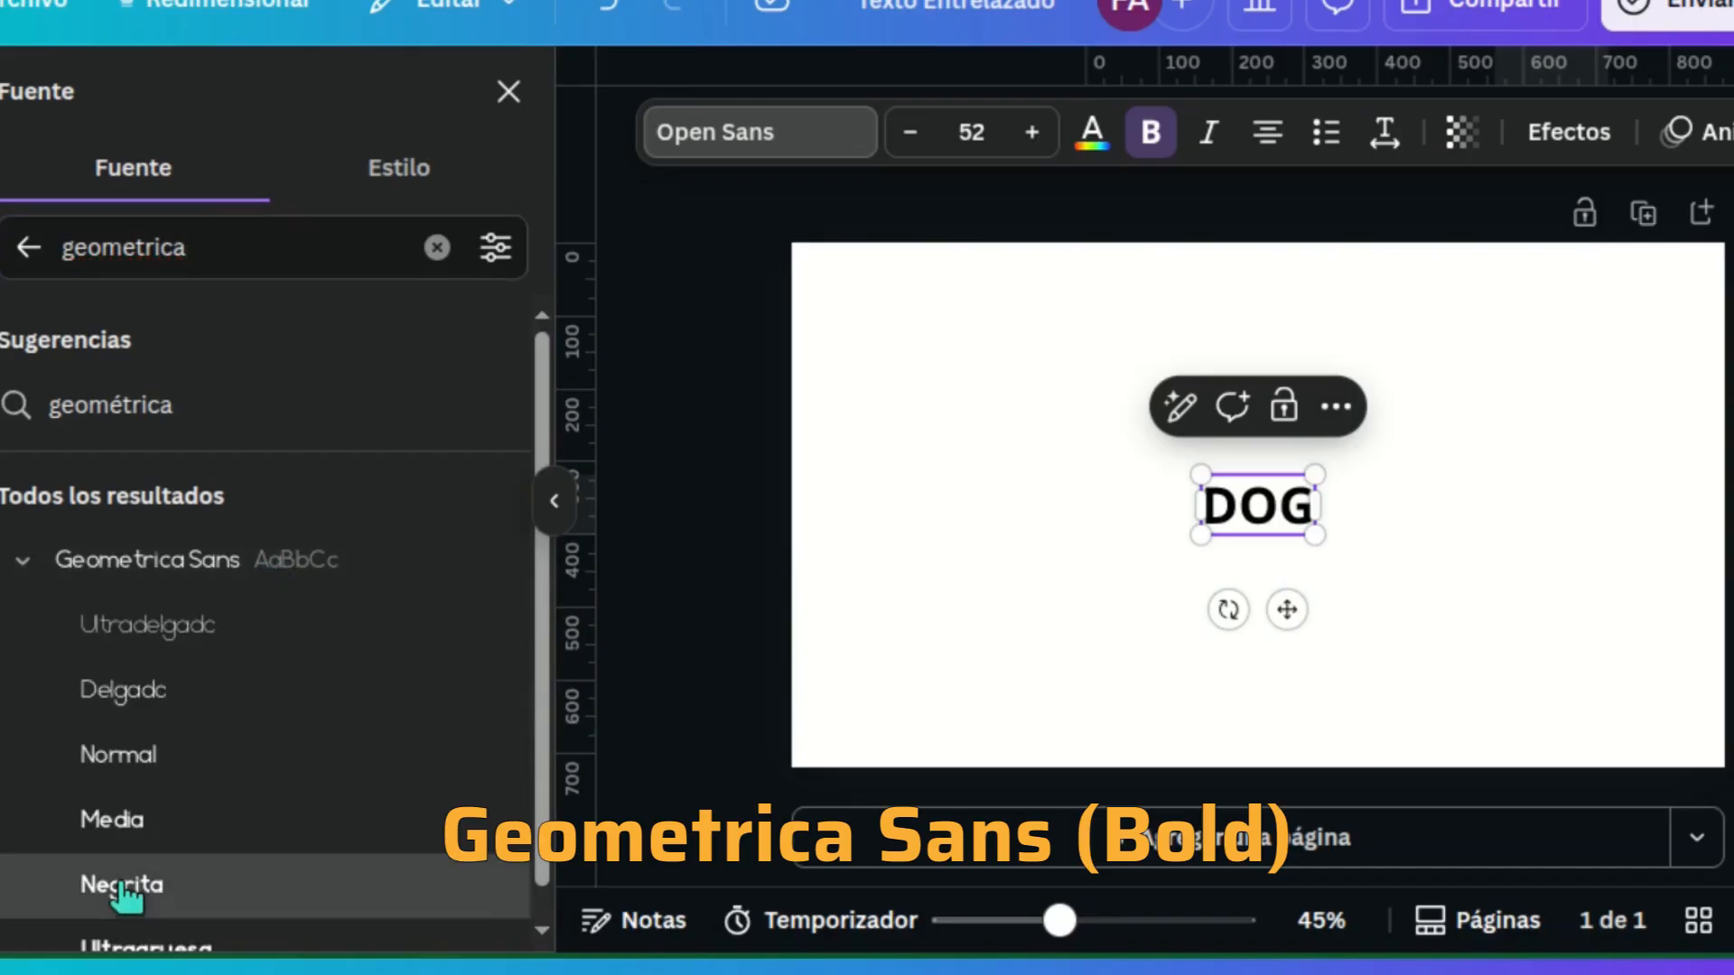
Step: Set the DOG text to the Geometrica Sans Negrita font at size 380
left_click(129, 885)
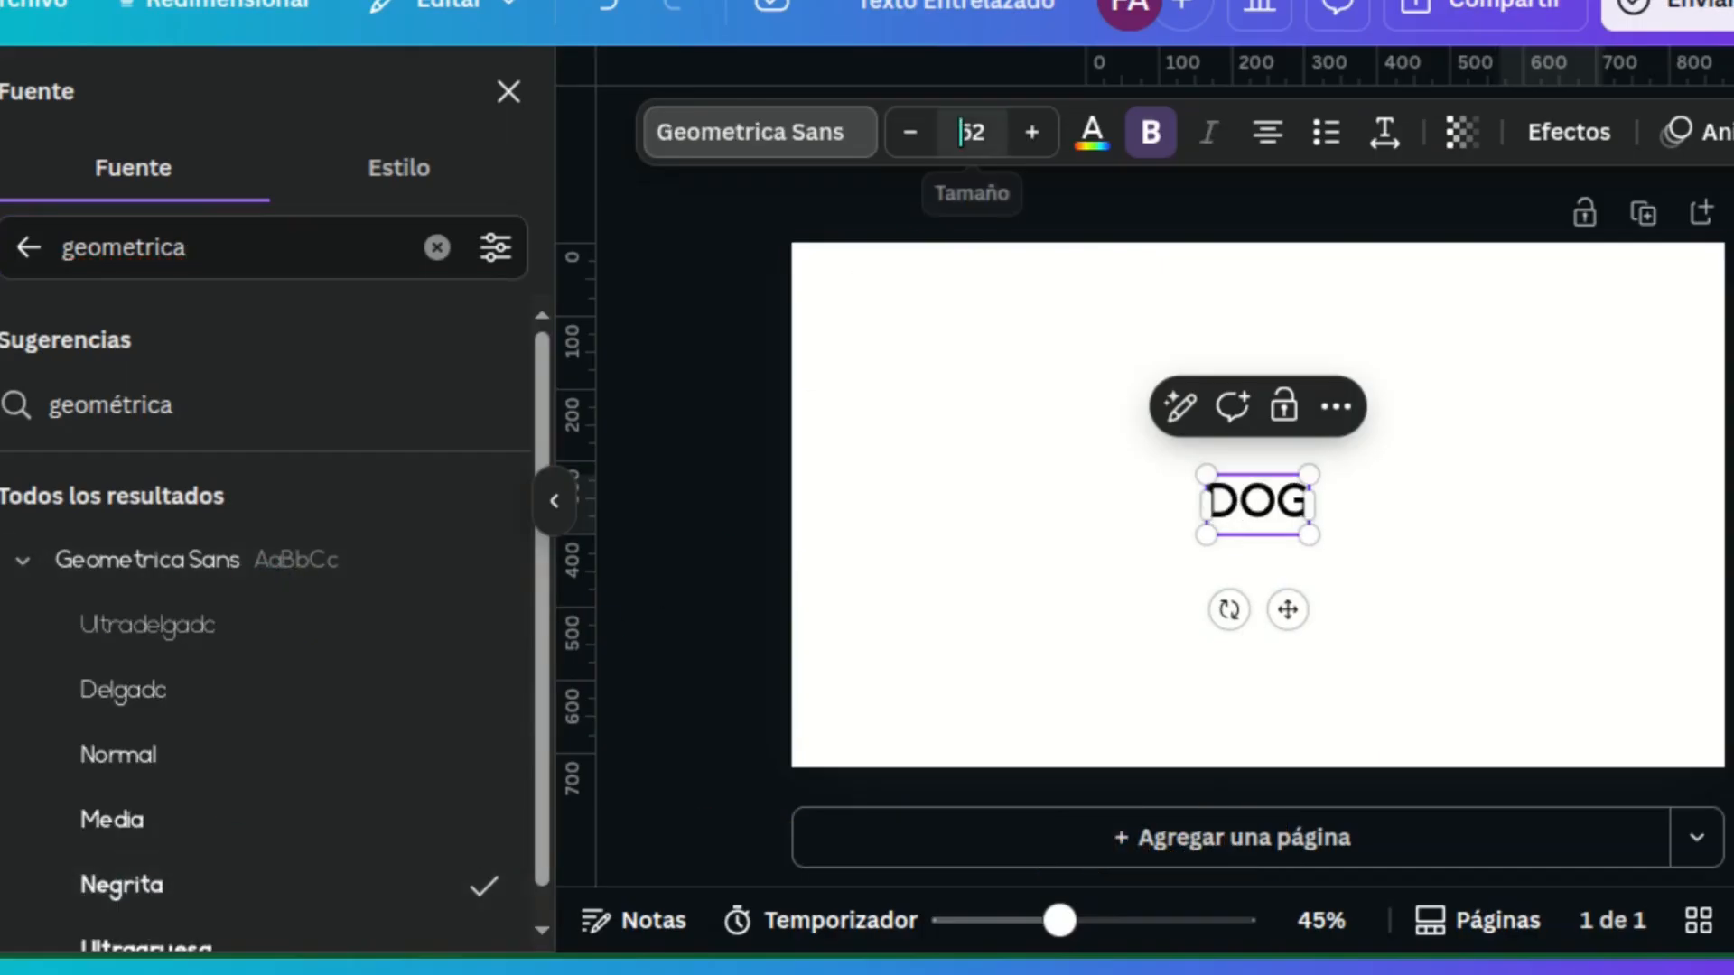
left_click(940, 132)
type("380")
key("Return")
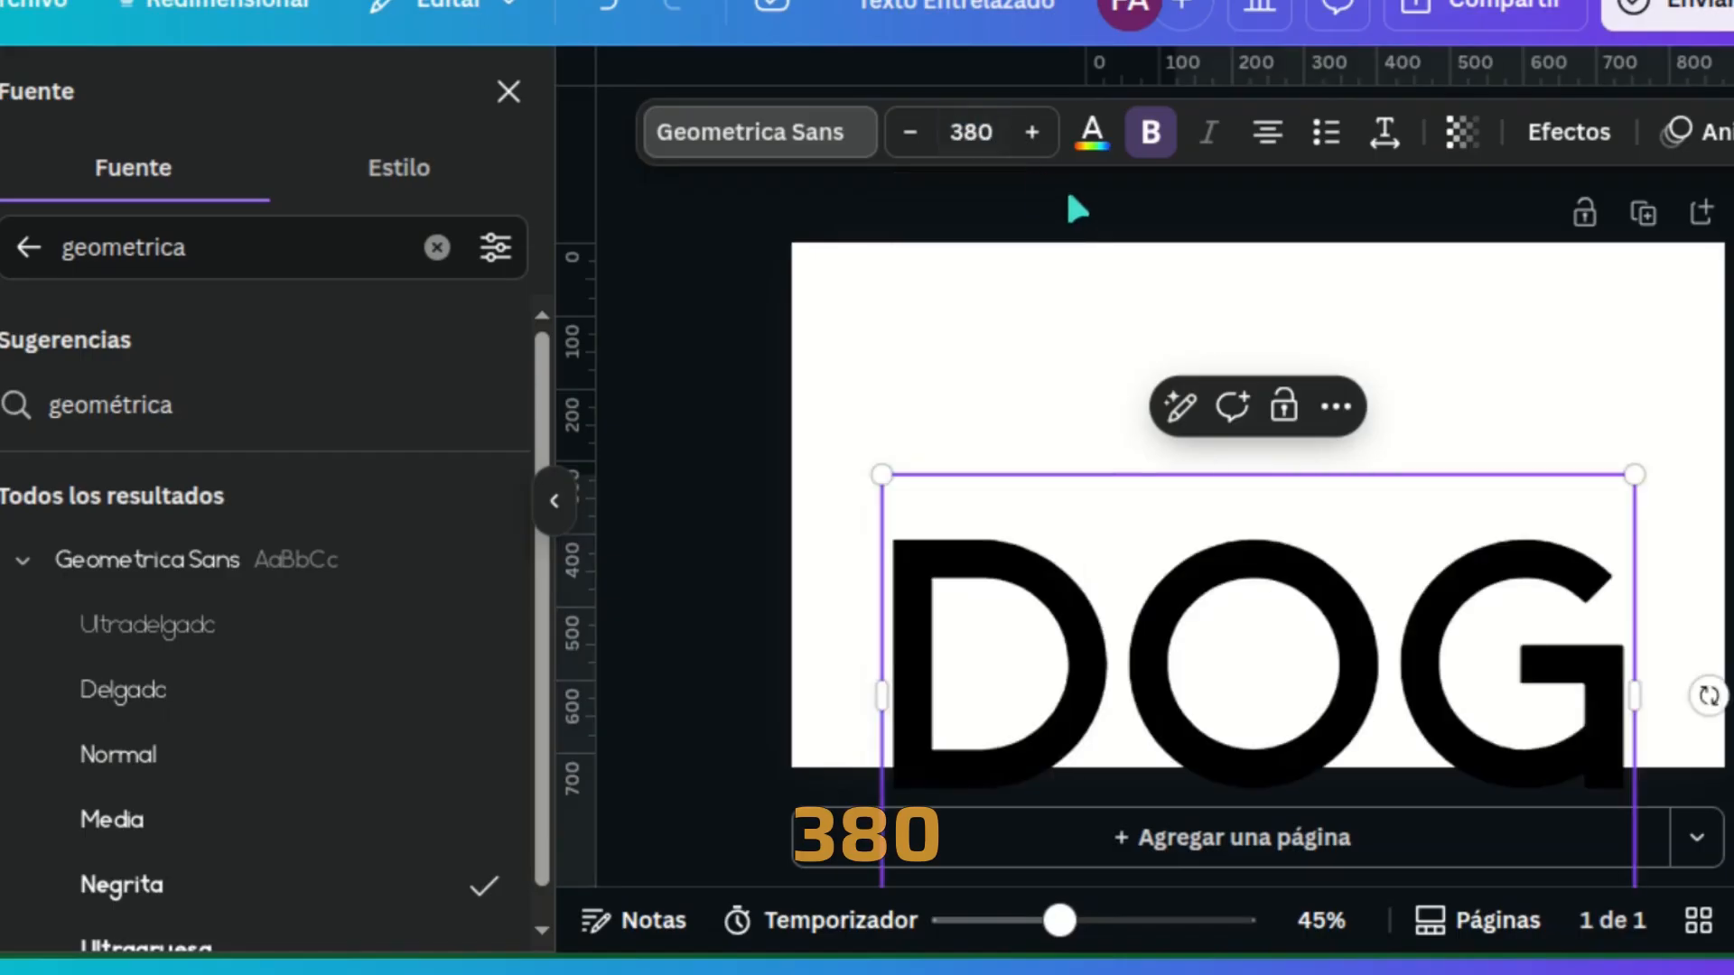
Step: Set the DOG text's letter spacing to 100 and move the text up to the centre of the page
left_click(1384, 132)
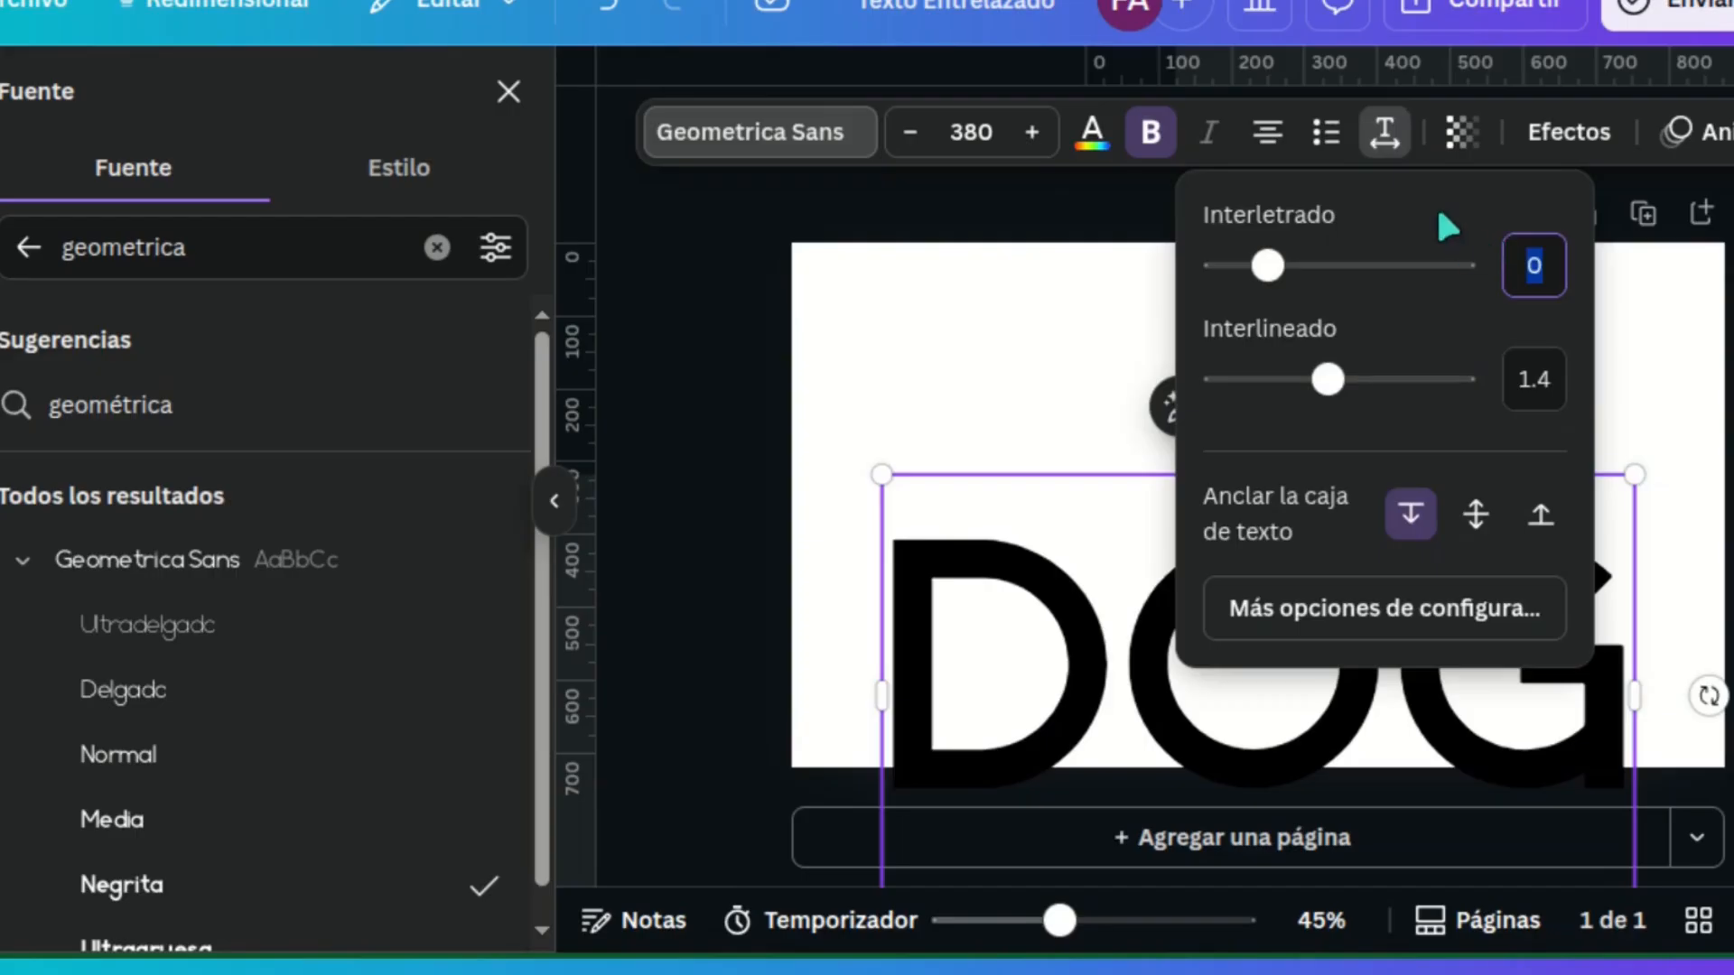
type("100")
key("Return")
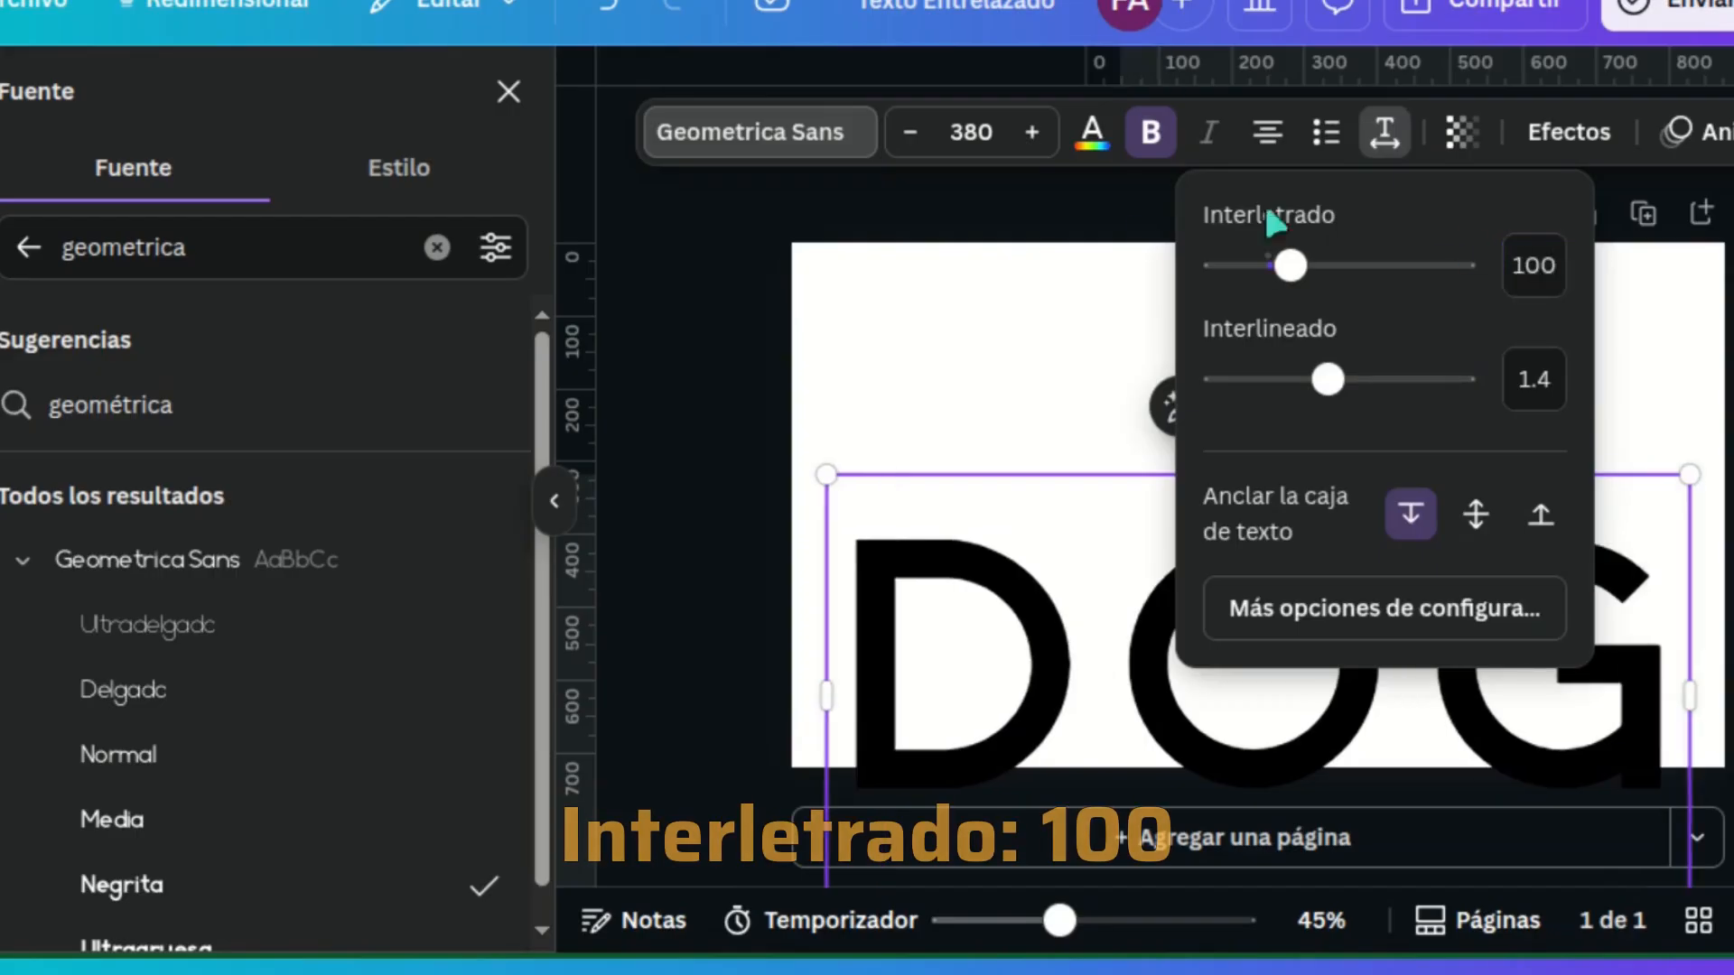
left_click(1107, 240)
left_click(1119, 279)
left_click(1208, 609)
left_click_drag(1208, 610, 1203, 425)
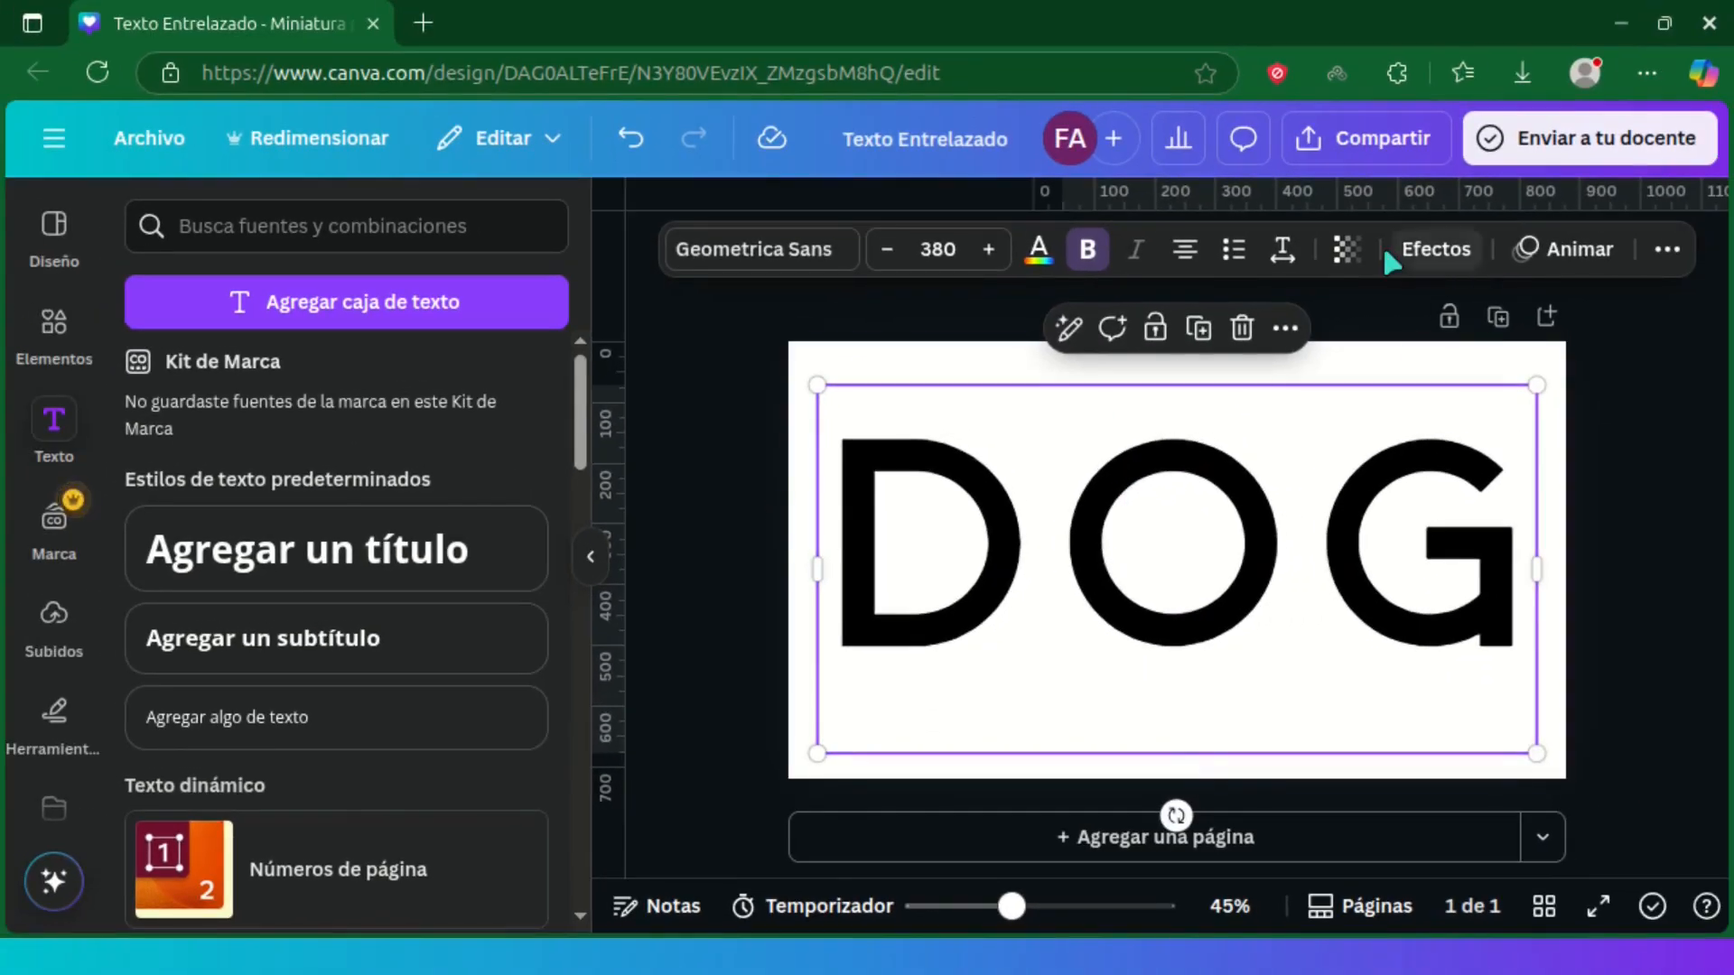
Step: Apply the Desalineado effect to the DOG text with a Grosor of 12
left_click(1469, 258)
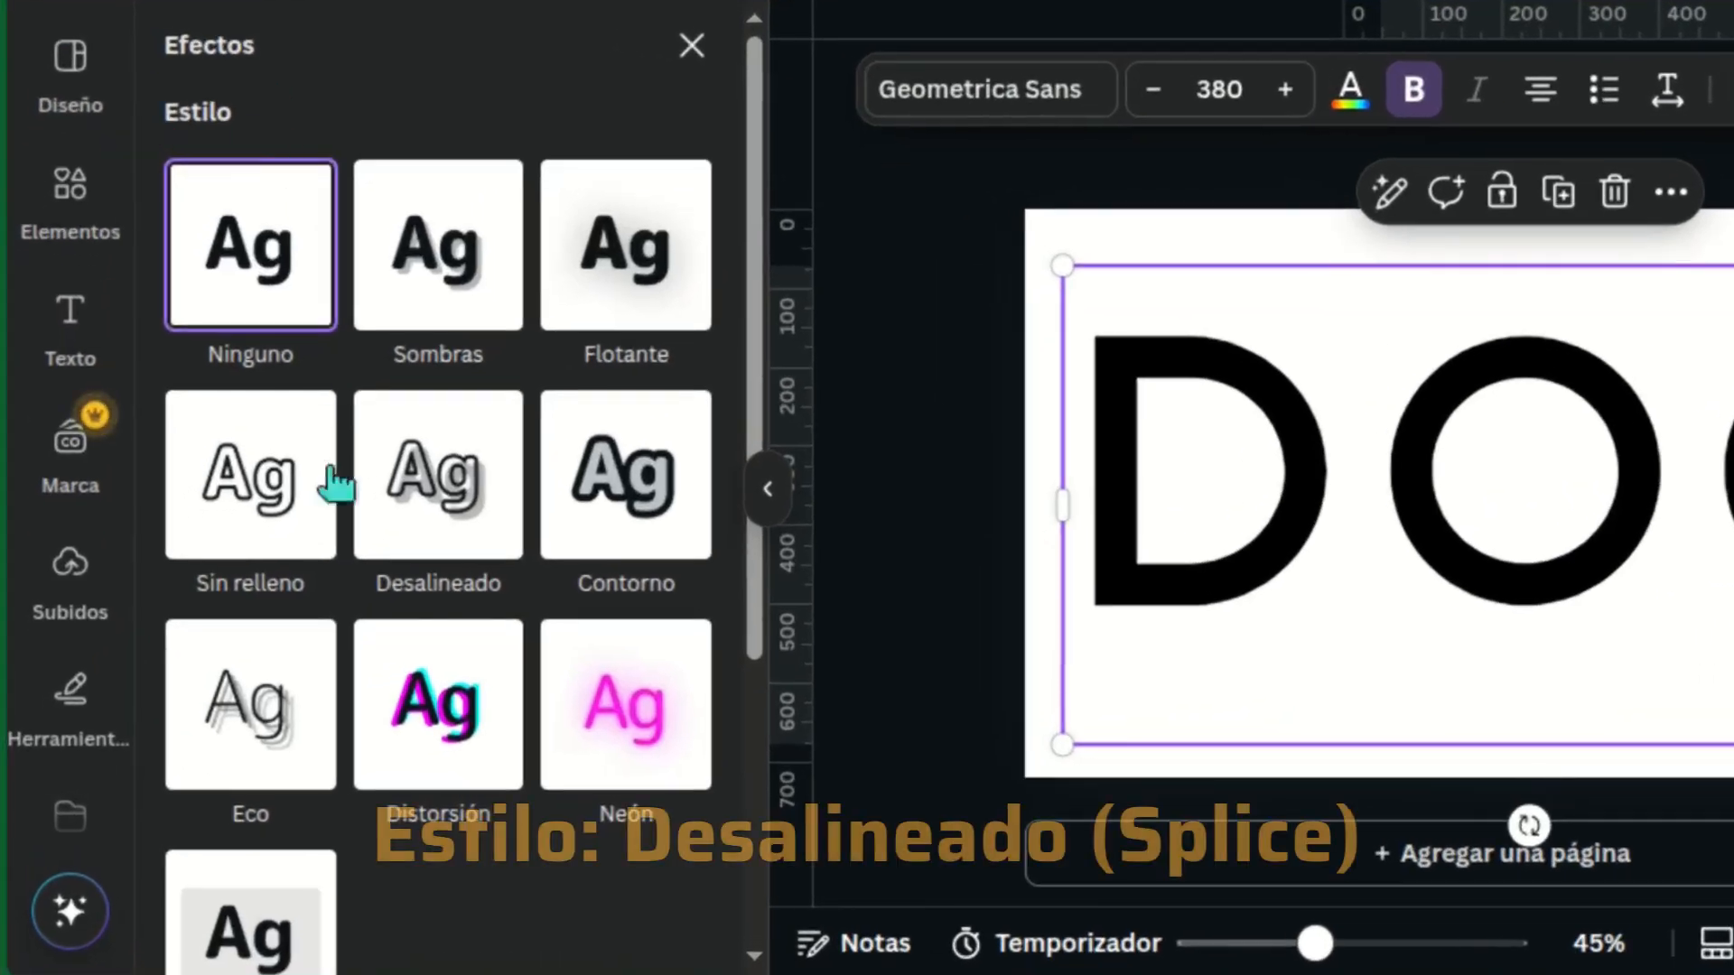
left_click(431, 476)
scroll(761, 400, "down", 3)
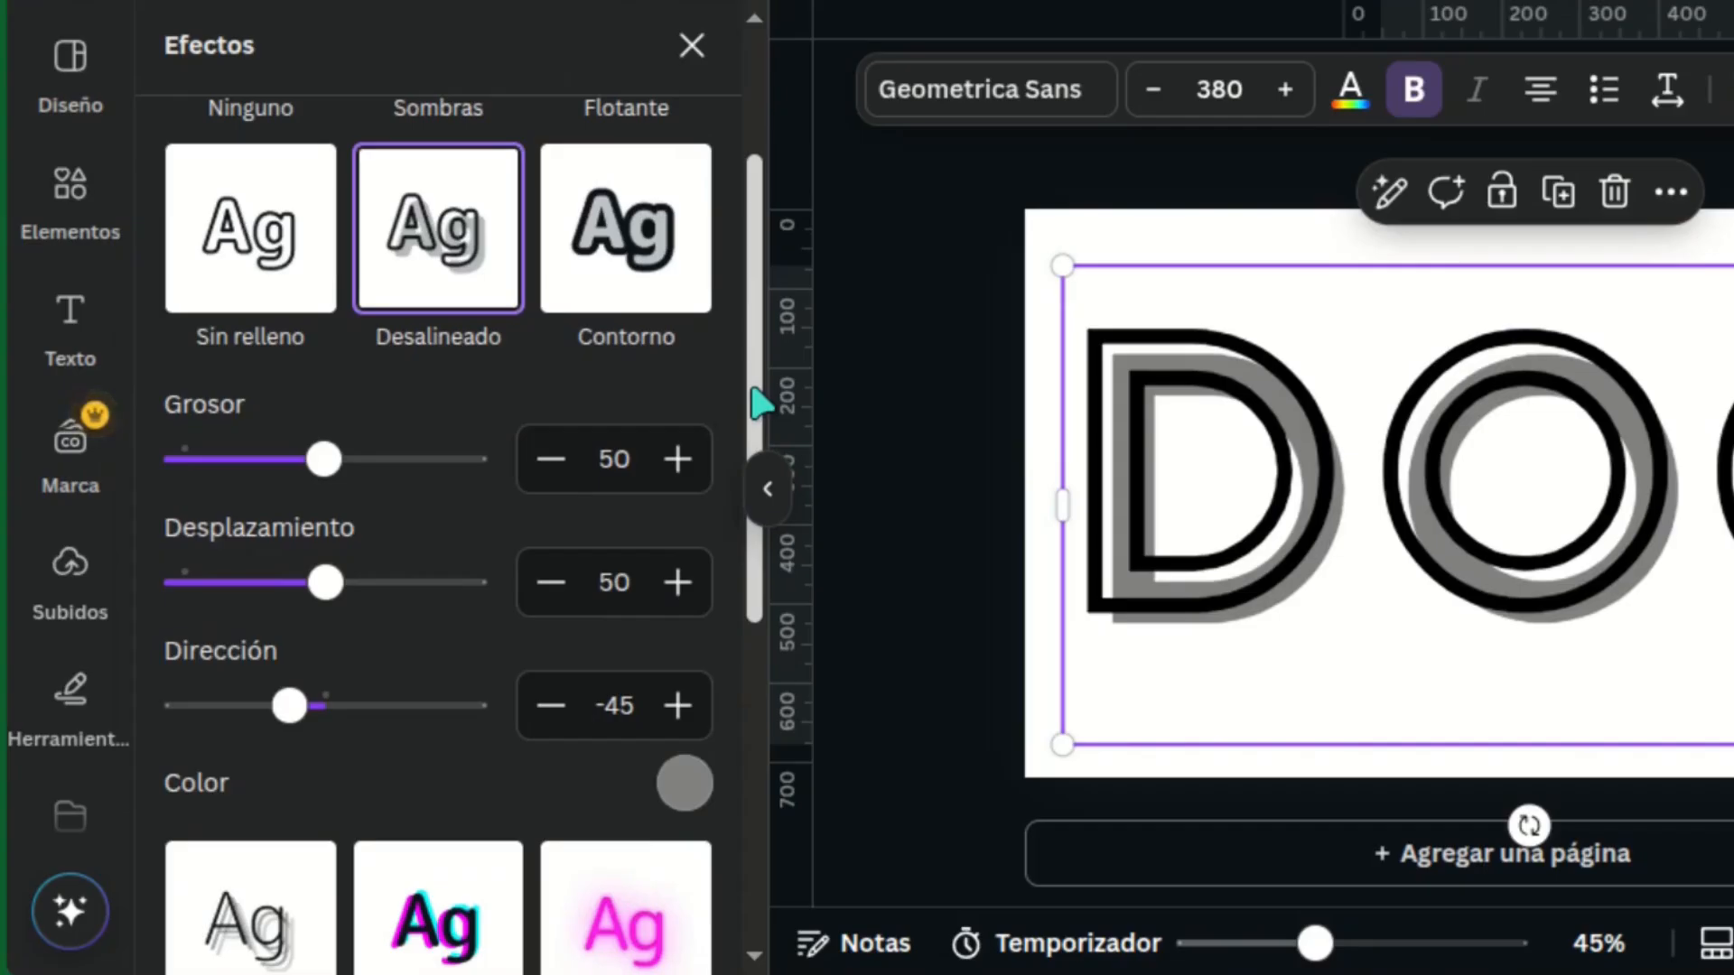
left_click(589, 457)
type("12")
key("Return")
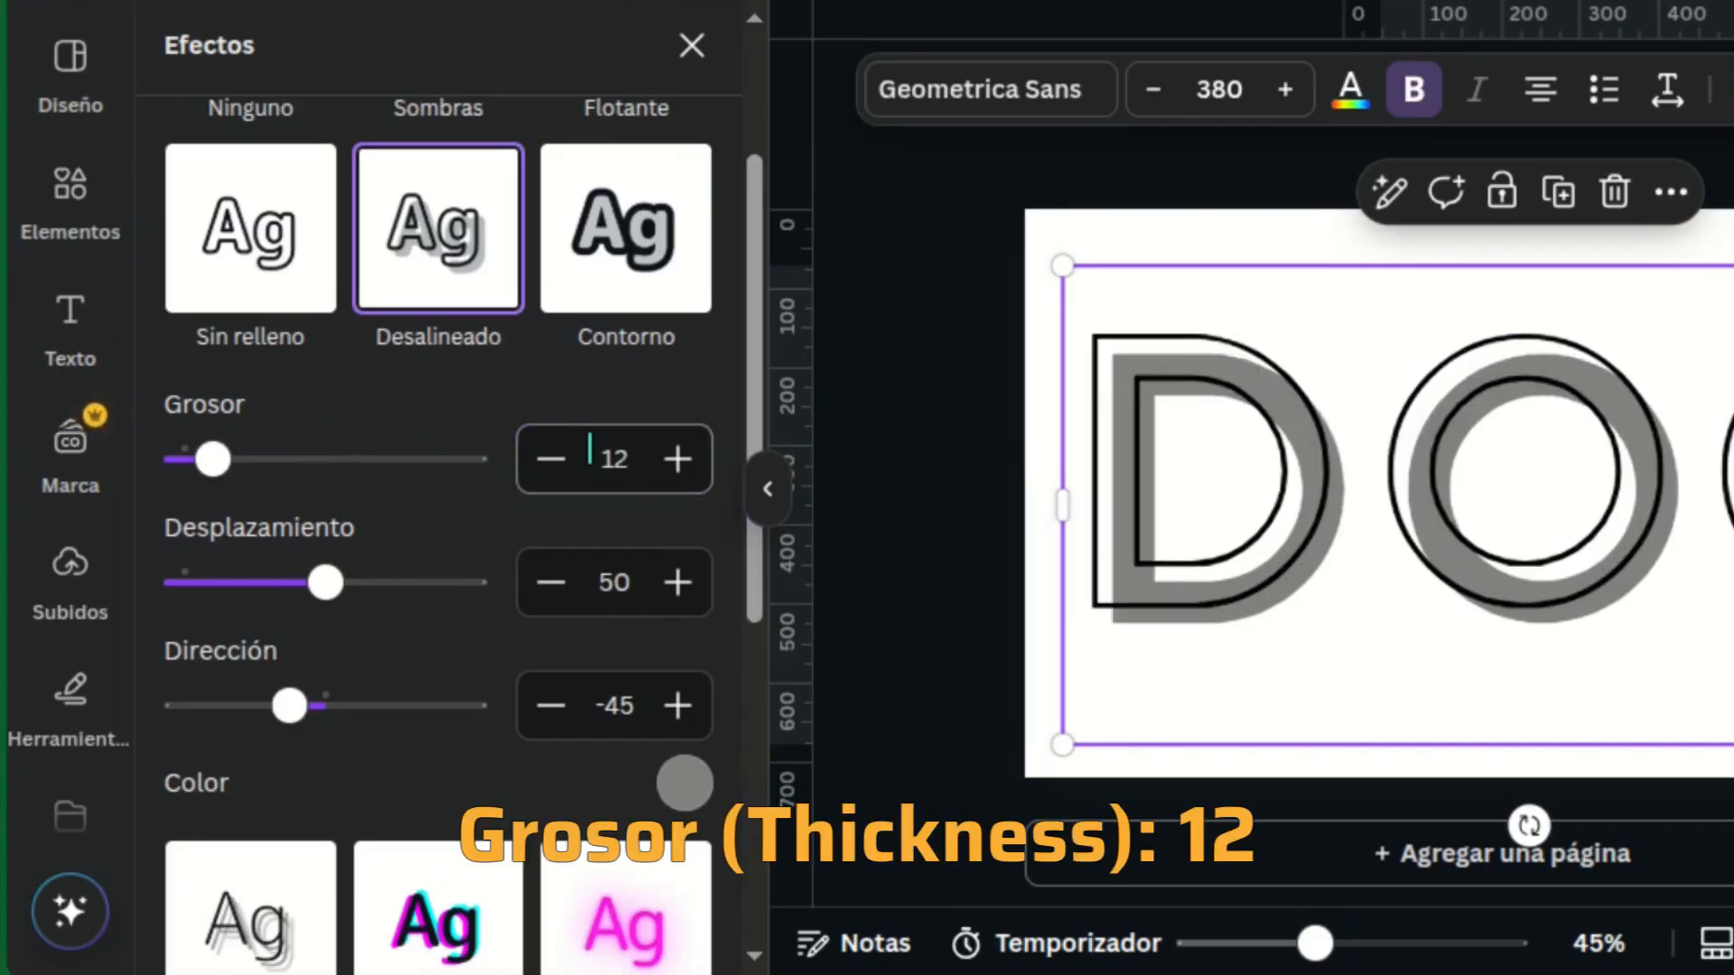
Step: Set the Desalineado effect's Desplazamiento to 0 and its colour to white (#ffffff)
left_click(583, 582)
left_click(594, 585)
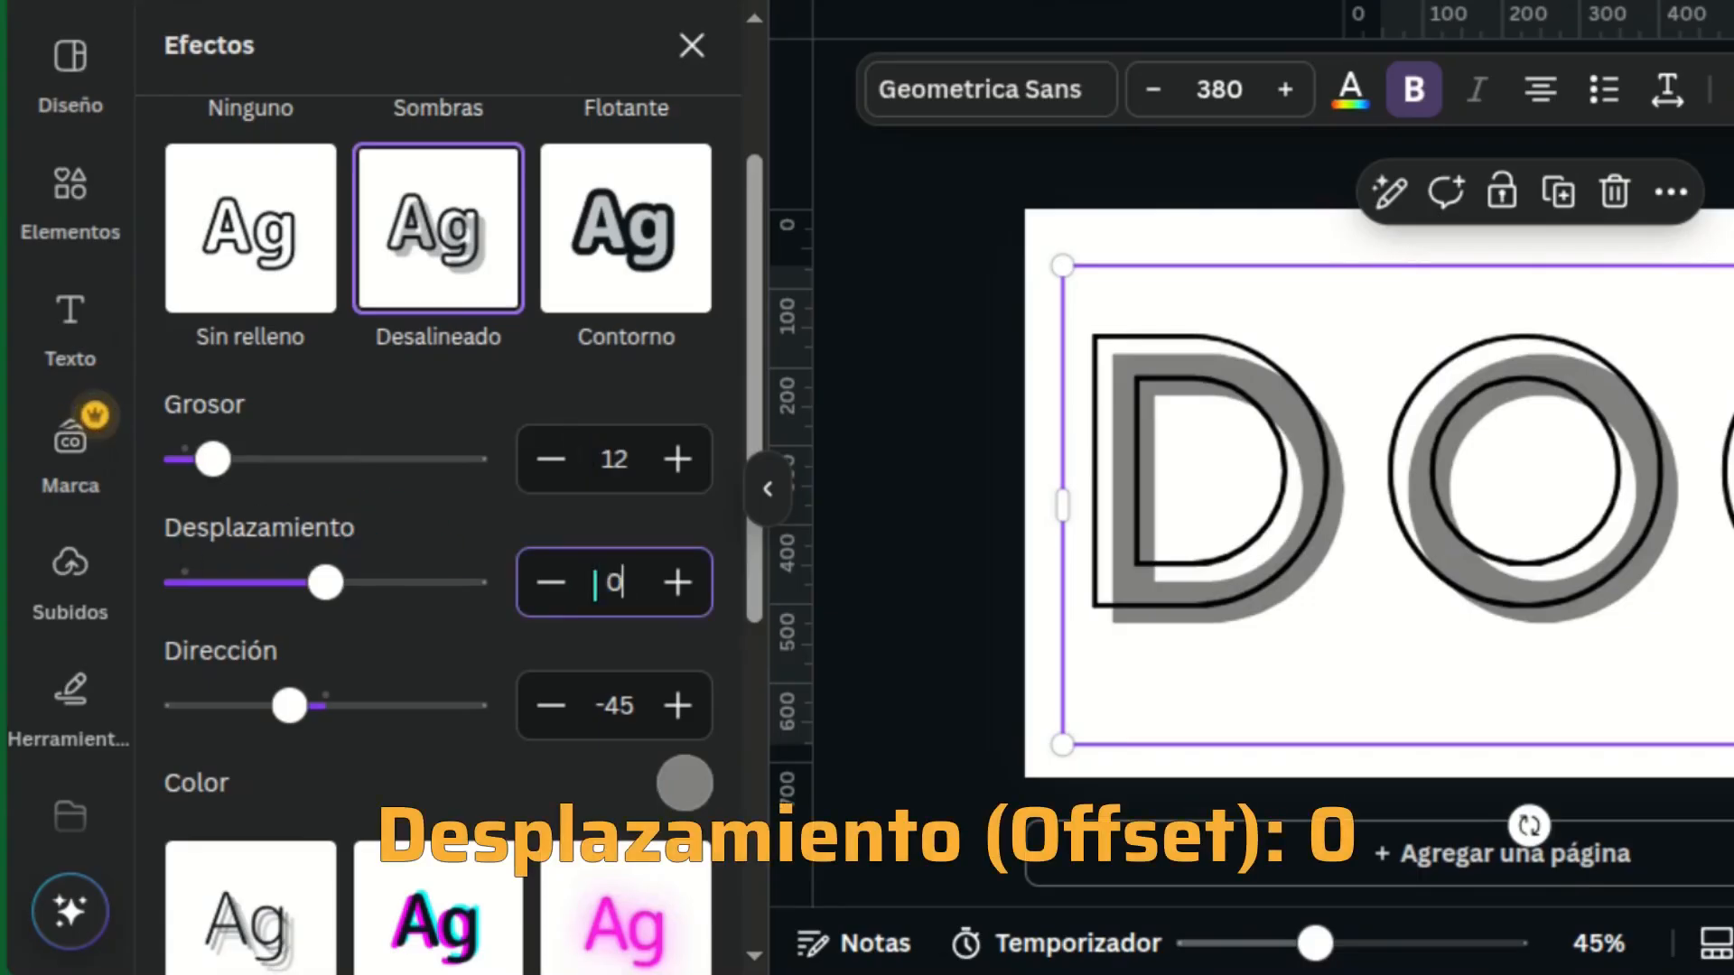
key("Return")
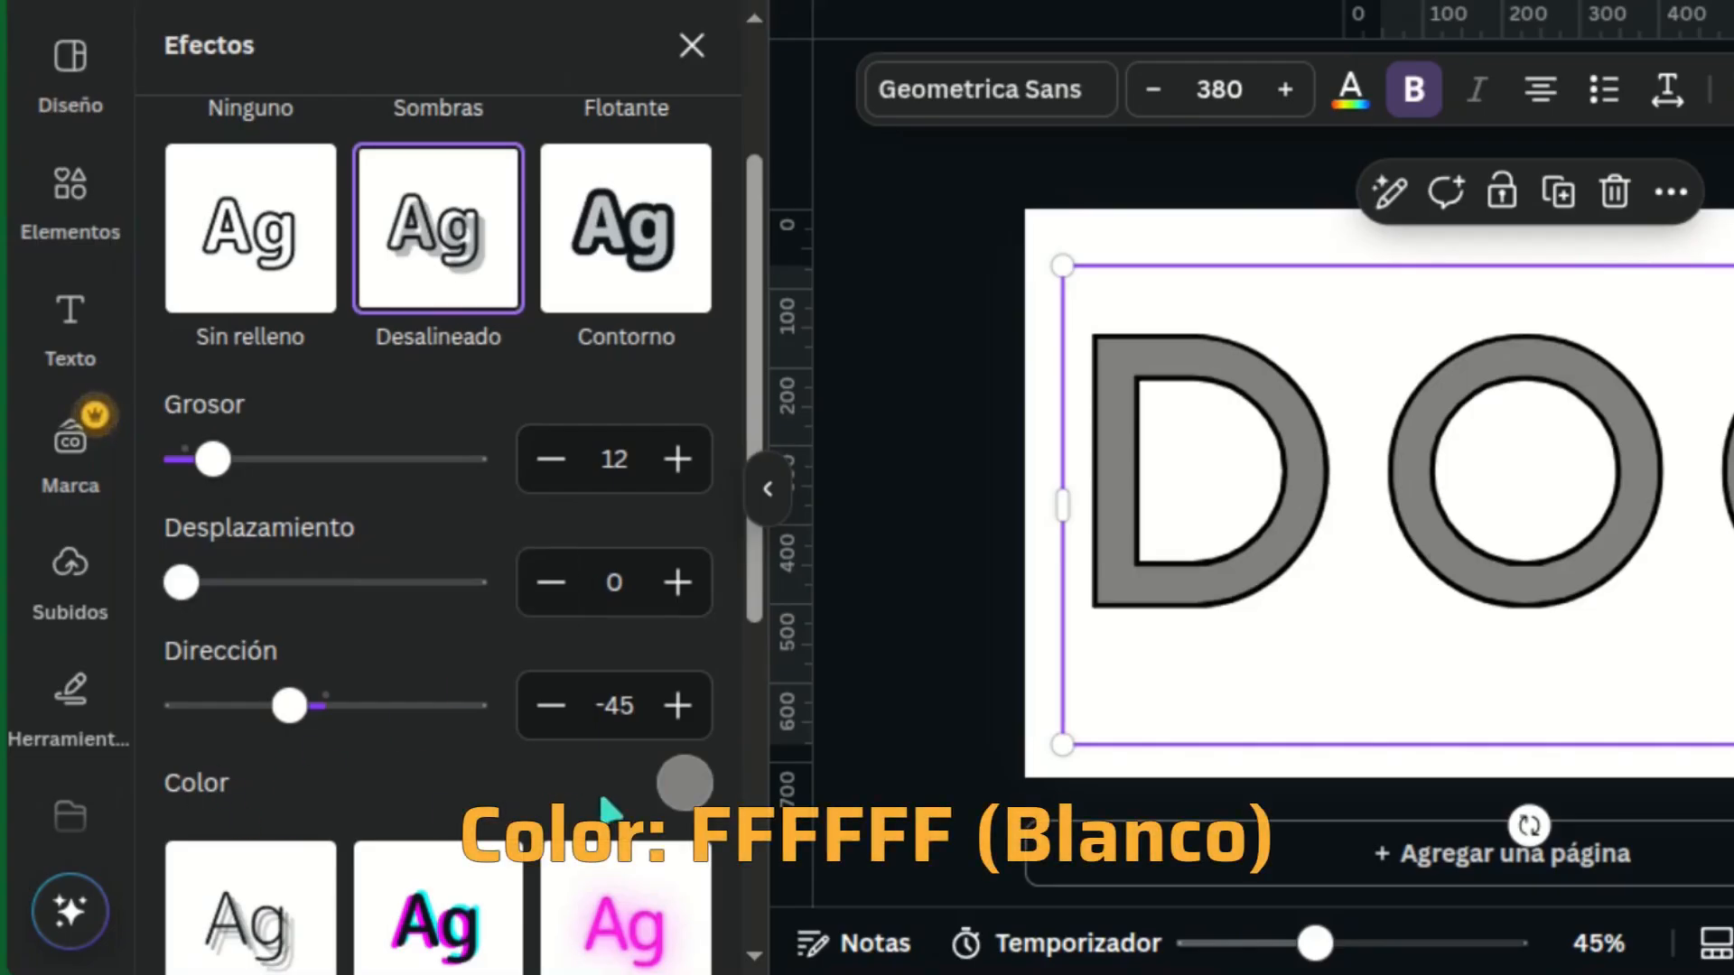
left_click(685, 783)
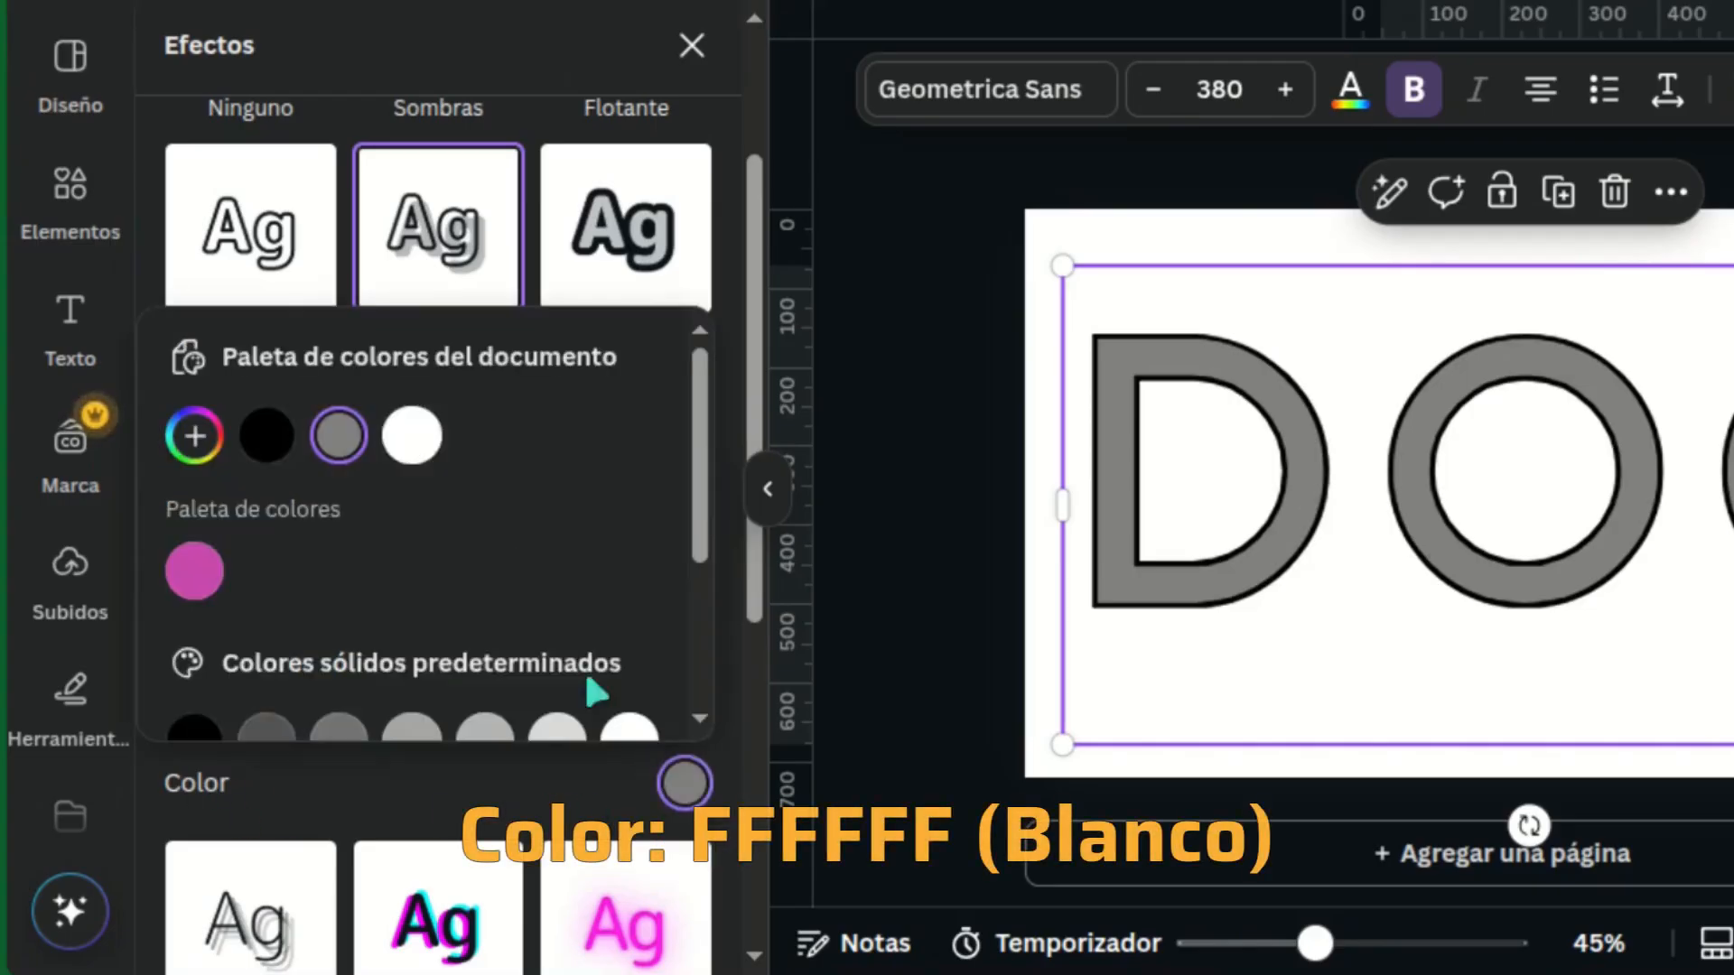
left_click(411, 436)
left_click(684, 783)
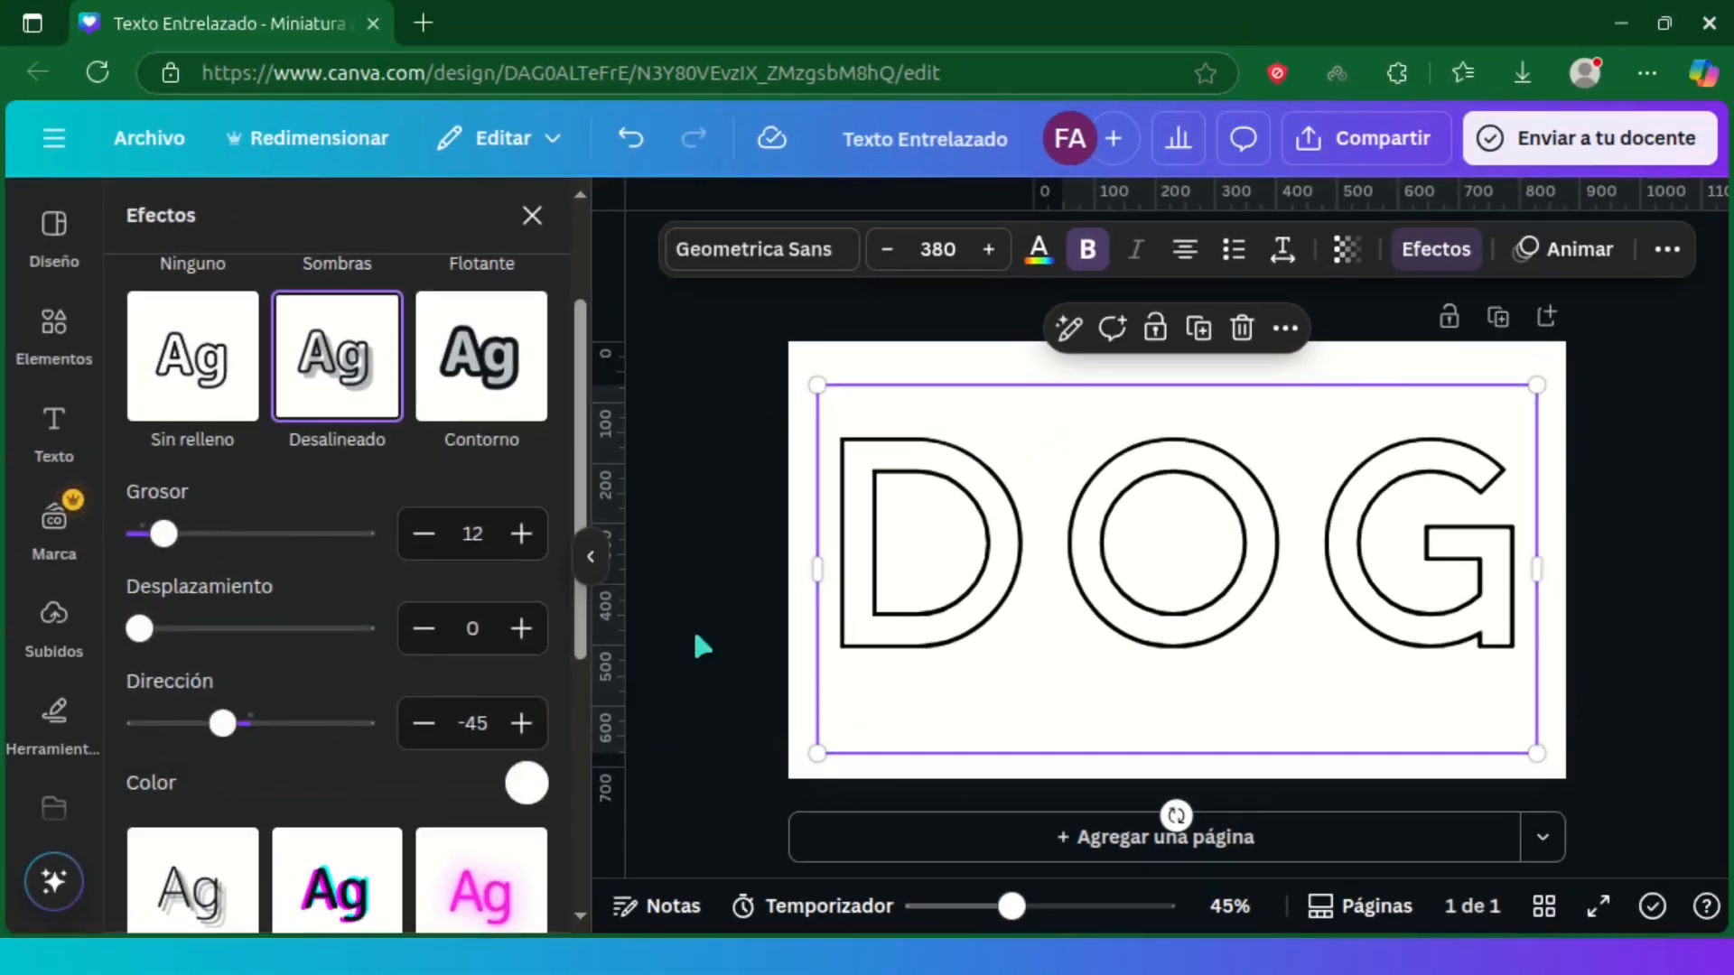
Step: Set the page background colour to #BE0027 and centre the DOG text horizontally on the page
left_click(904, 588)
left_click(852, 579)
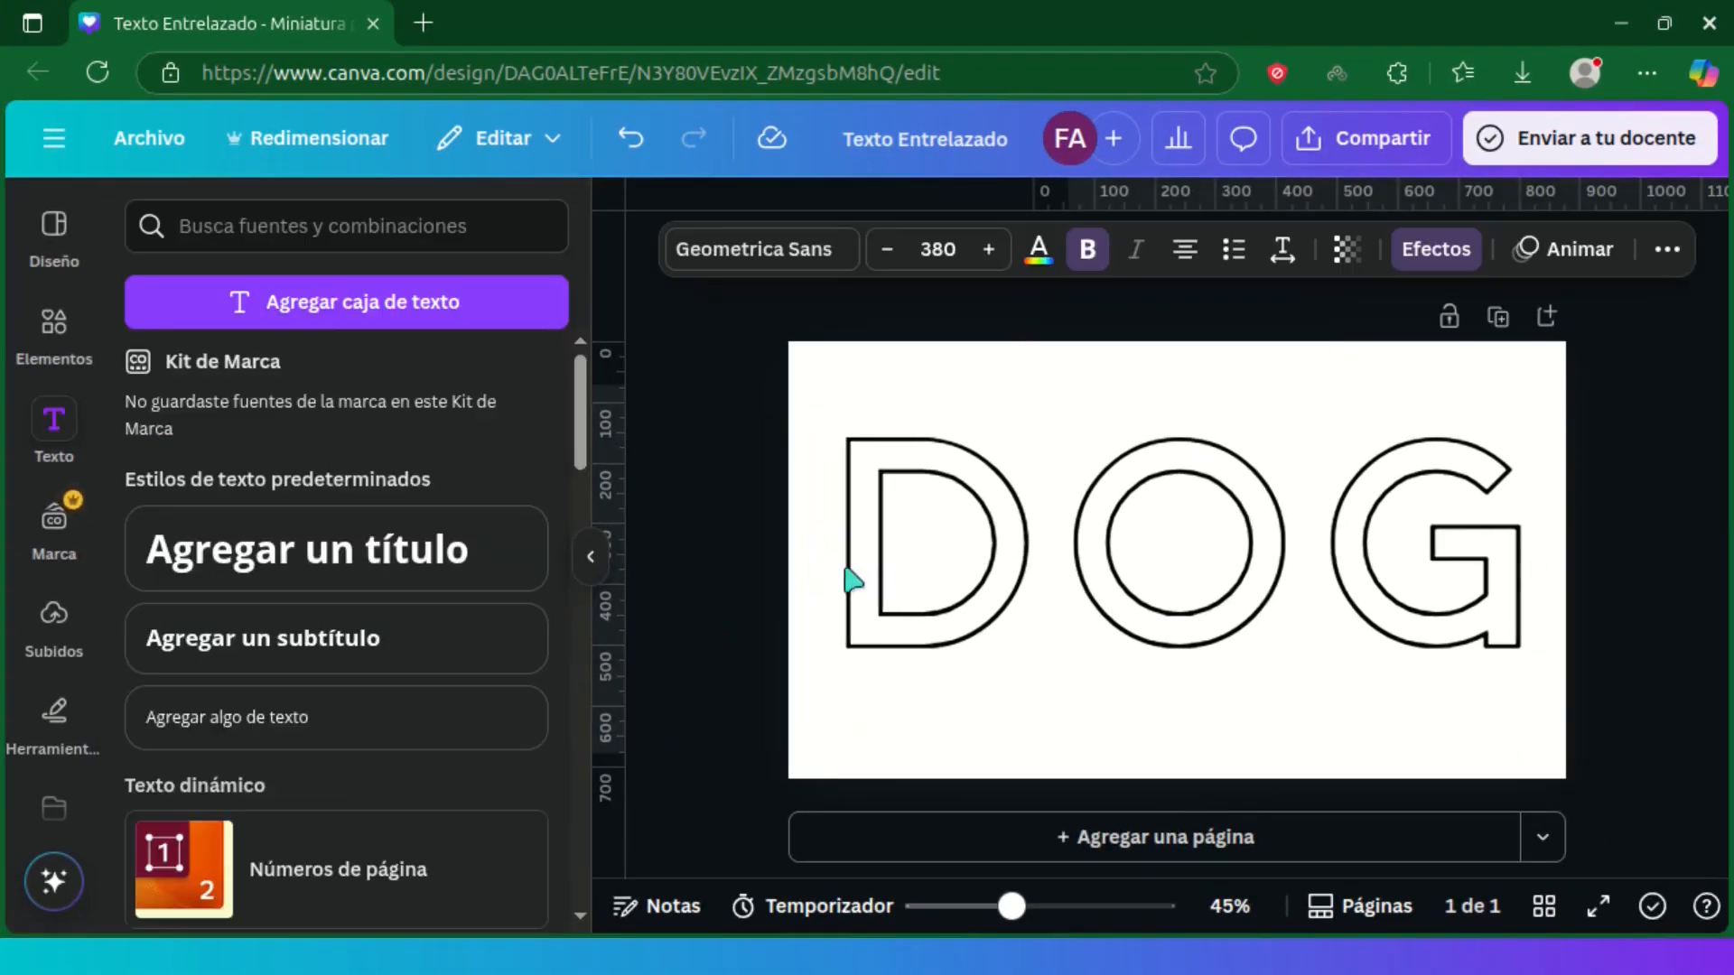
left_click(816, 567)
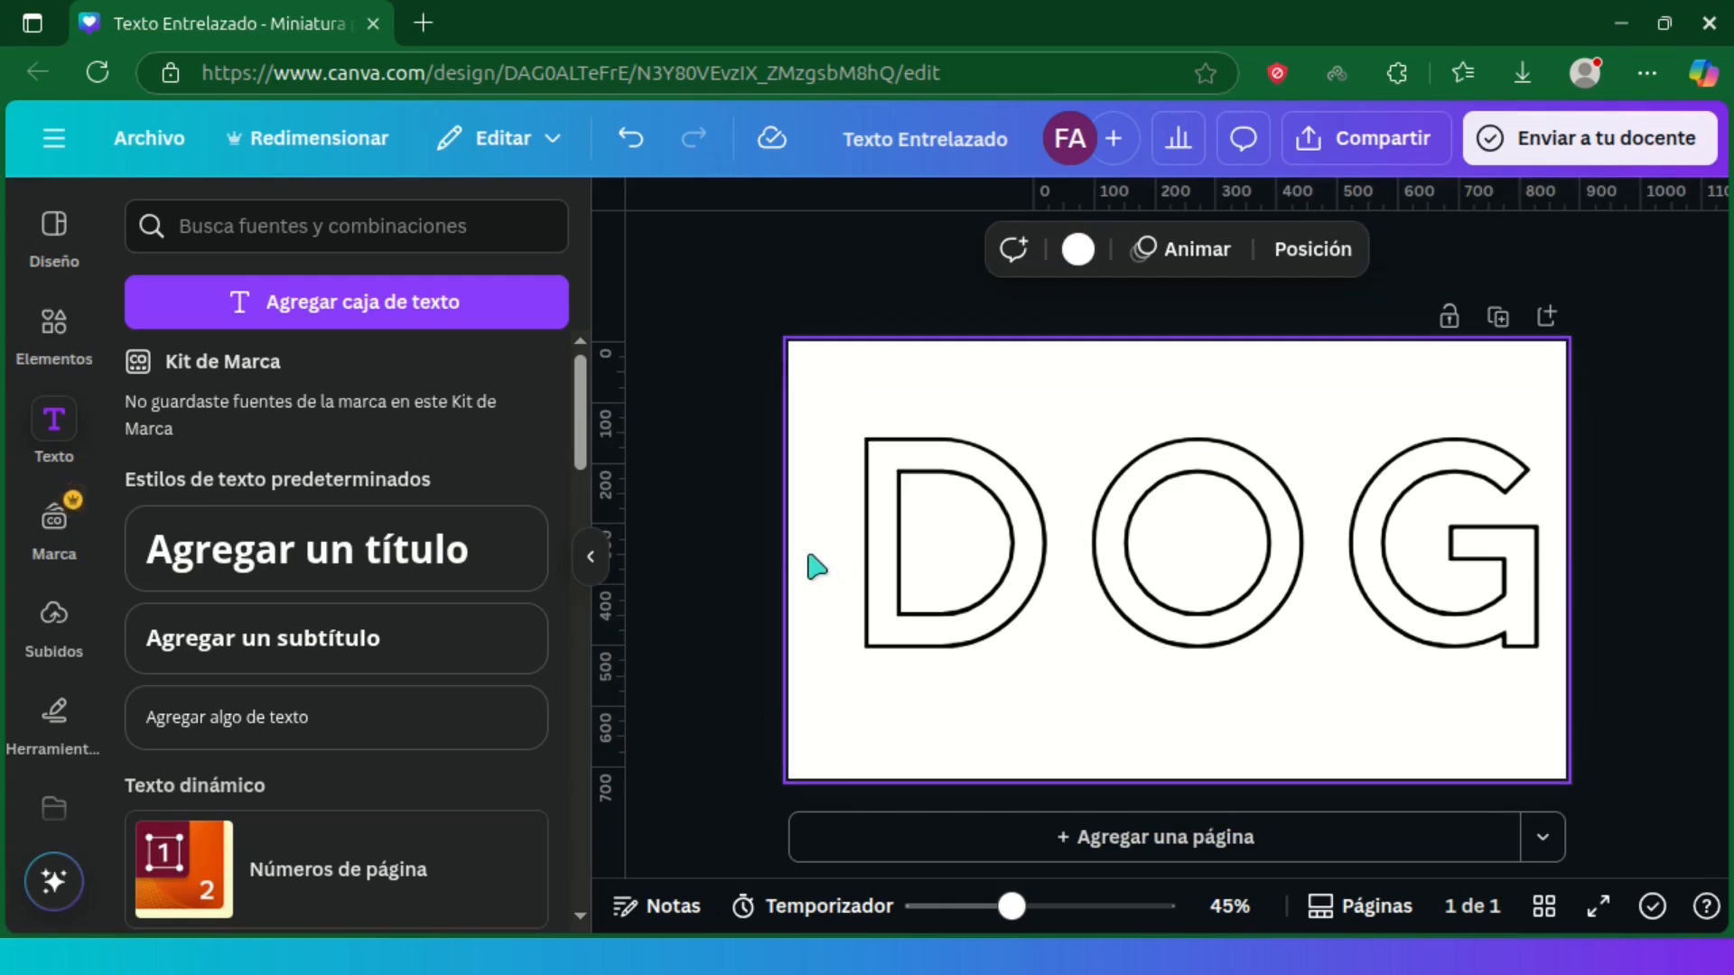
left_click(1077, 251)
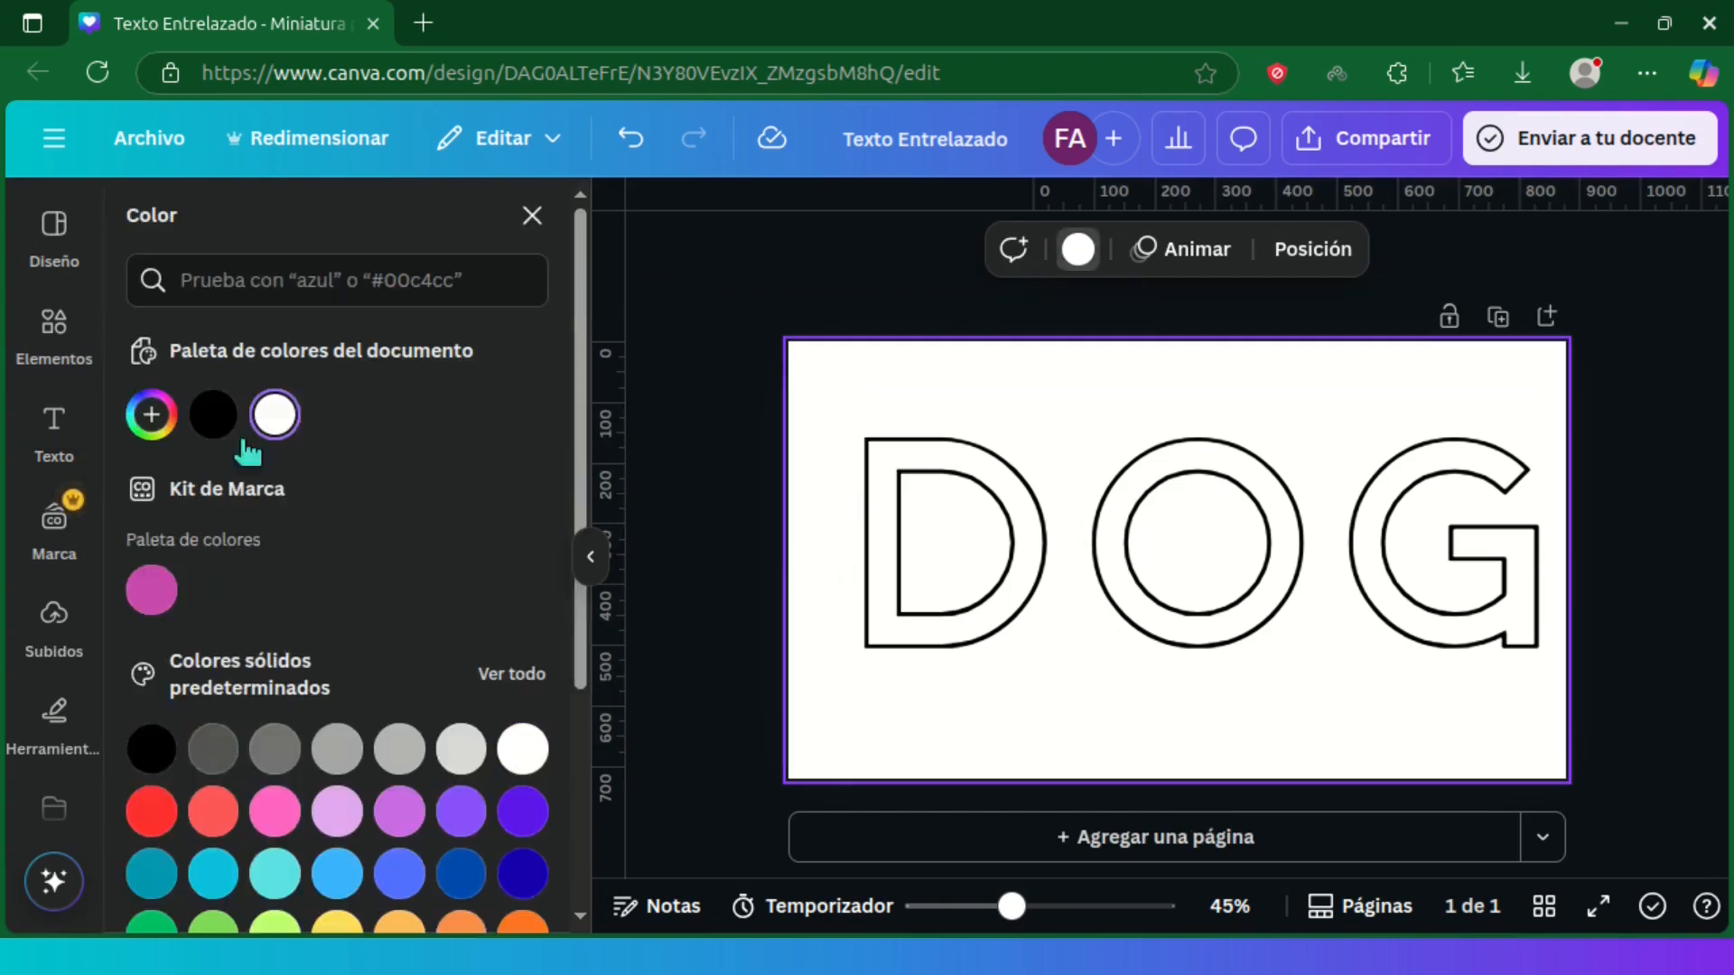
left_click(152, 416)
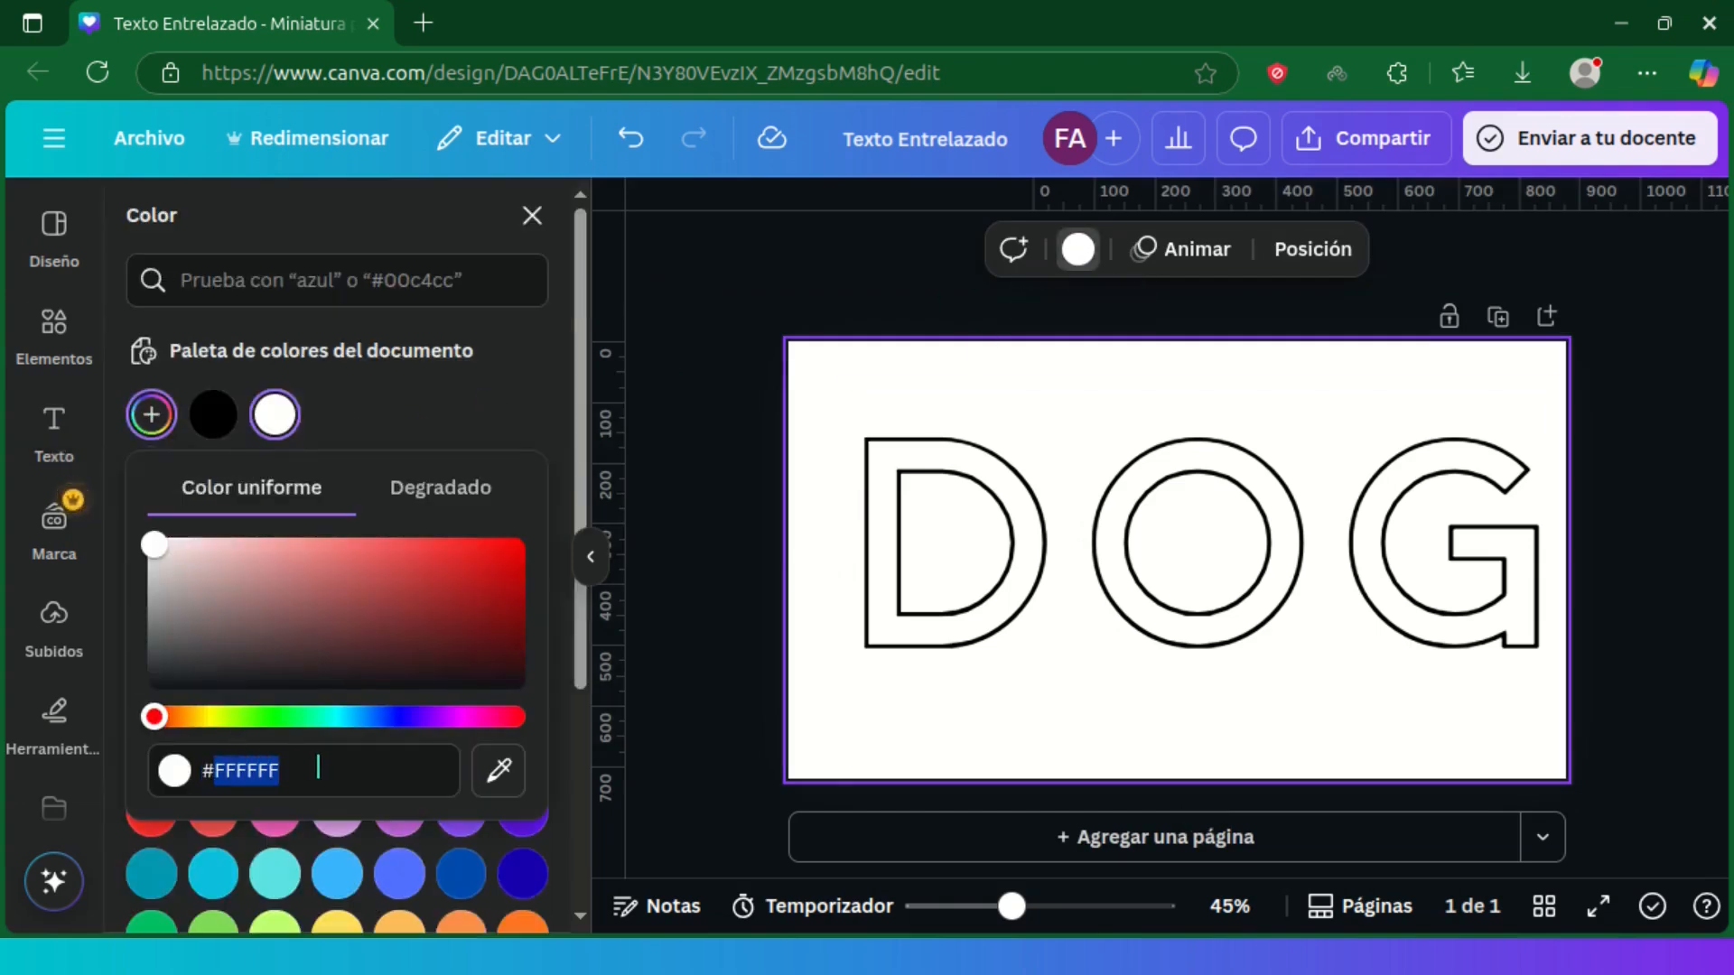
type("BE0027")
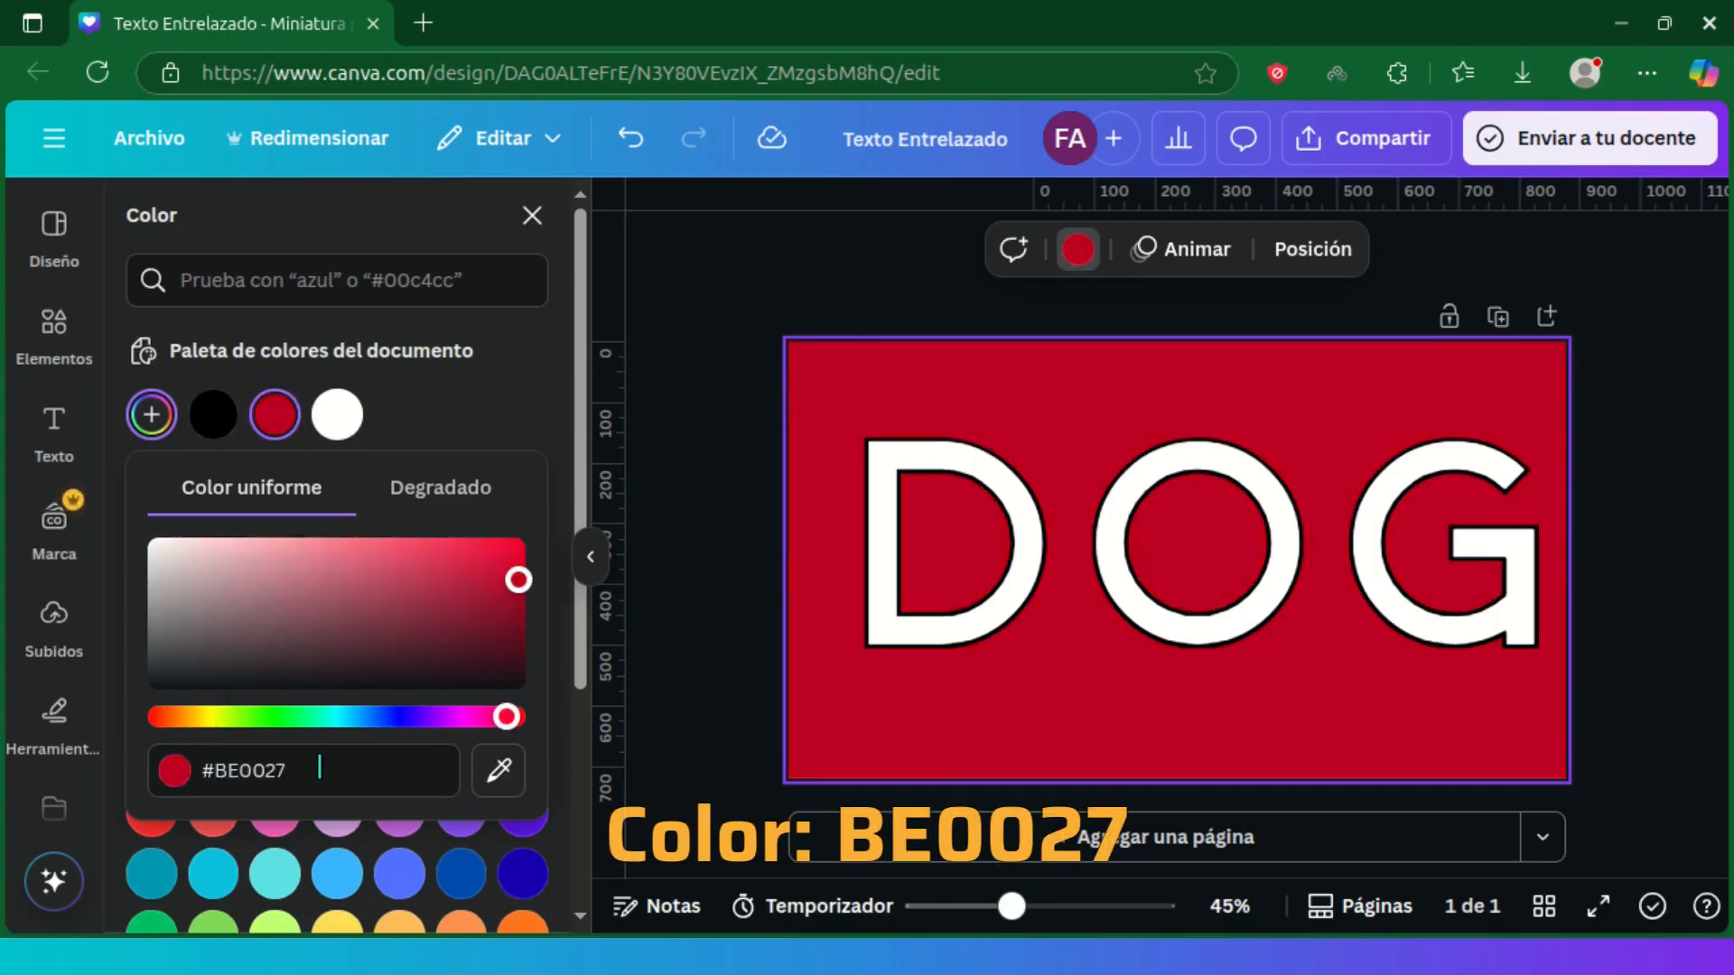
key("Return")
left_click(889, 546)
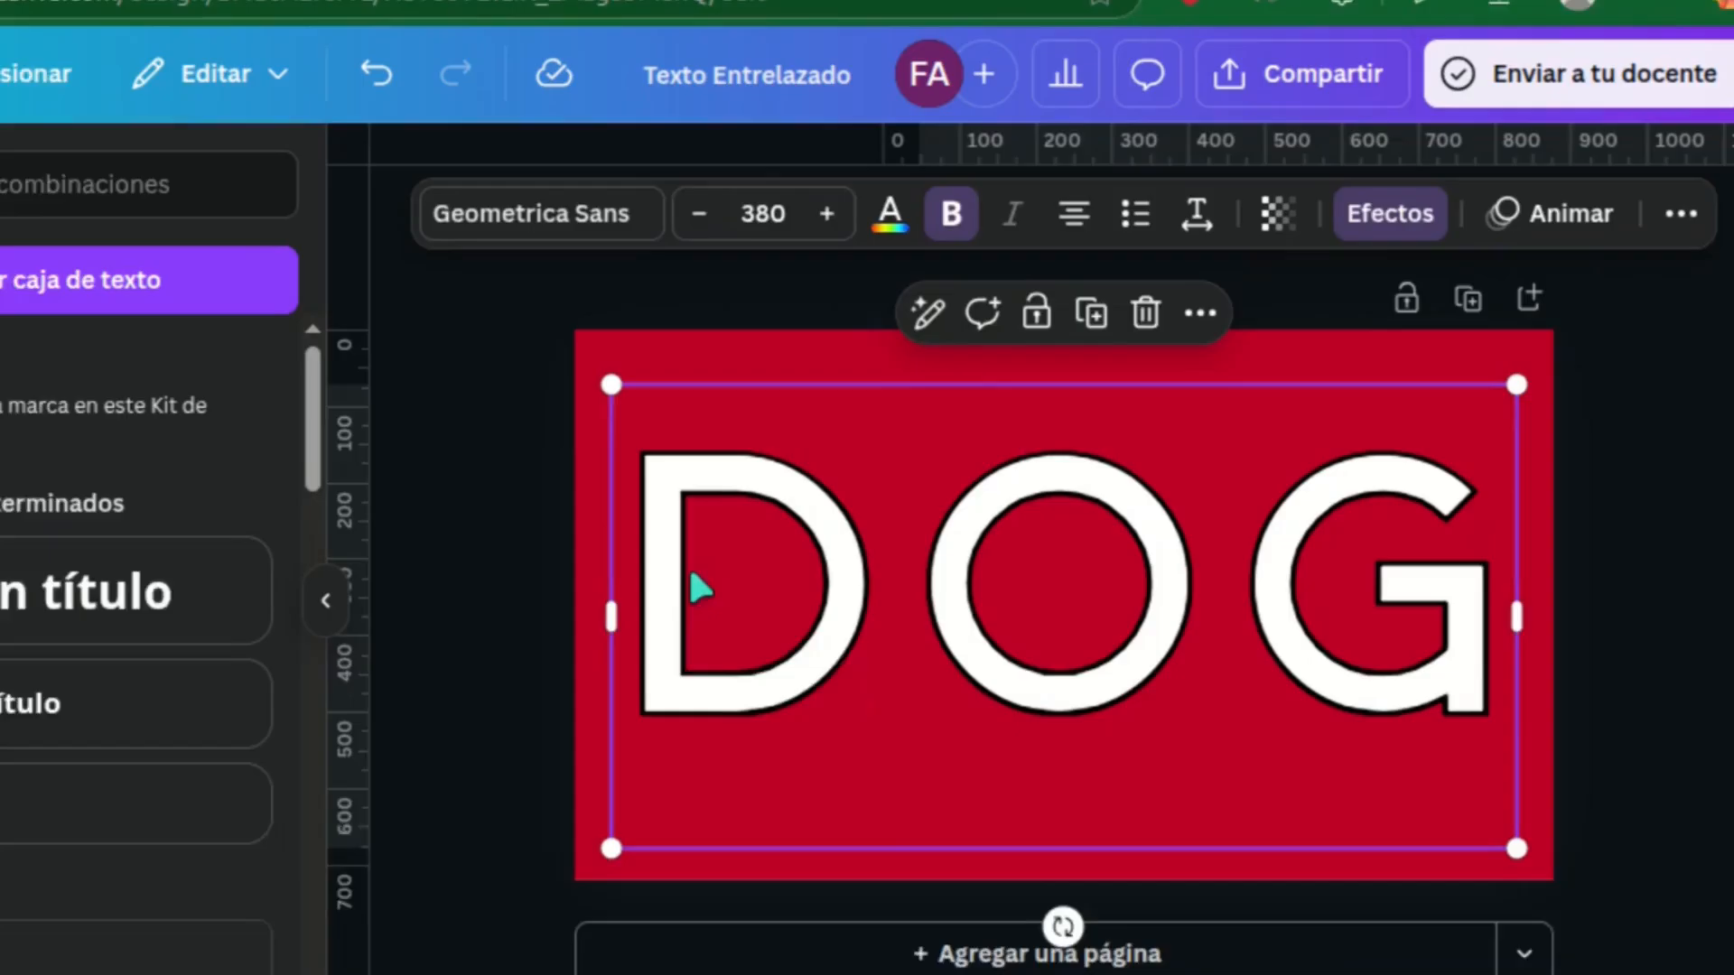
left_click(718, 547)
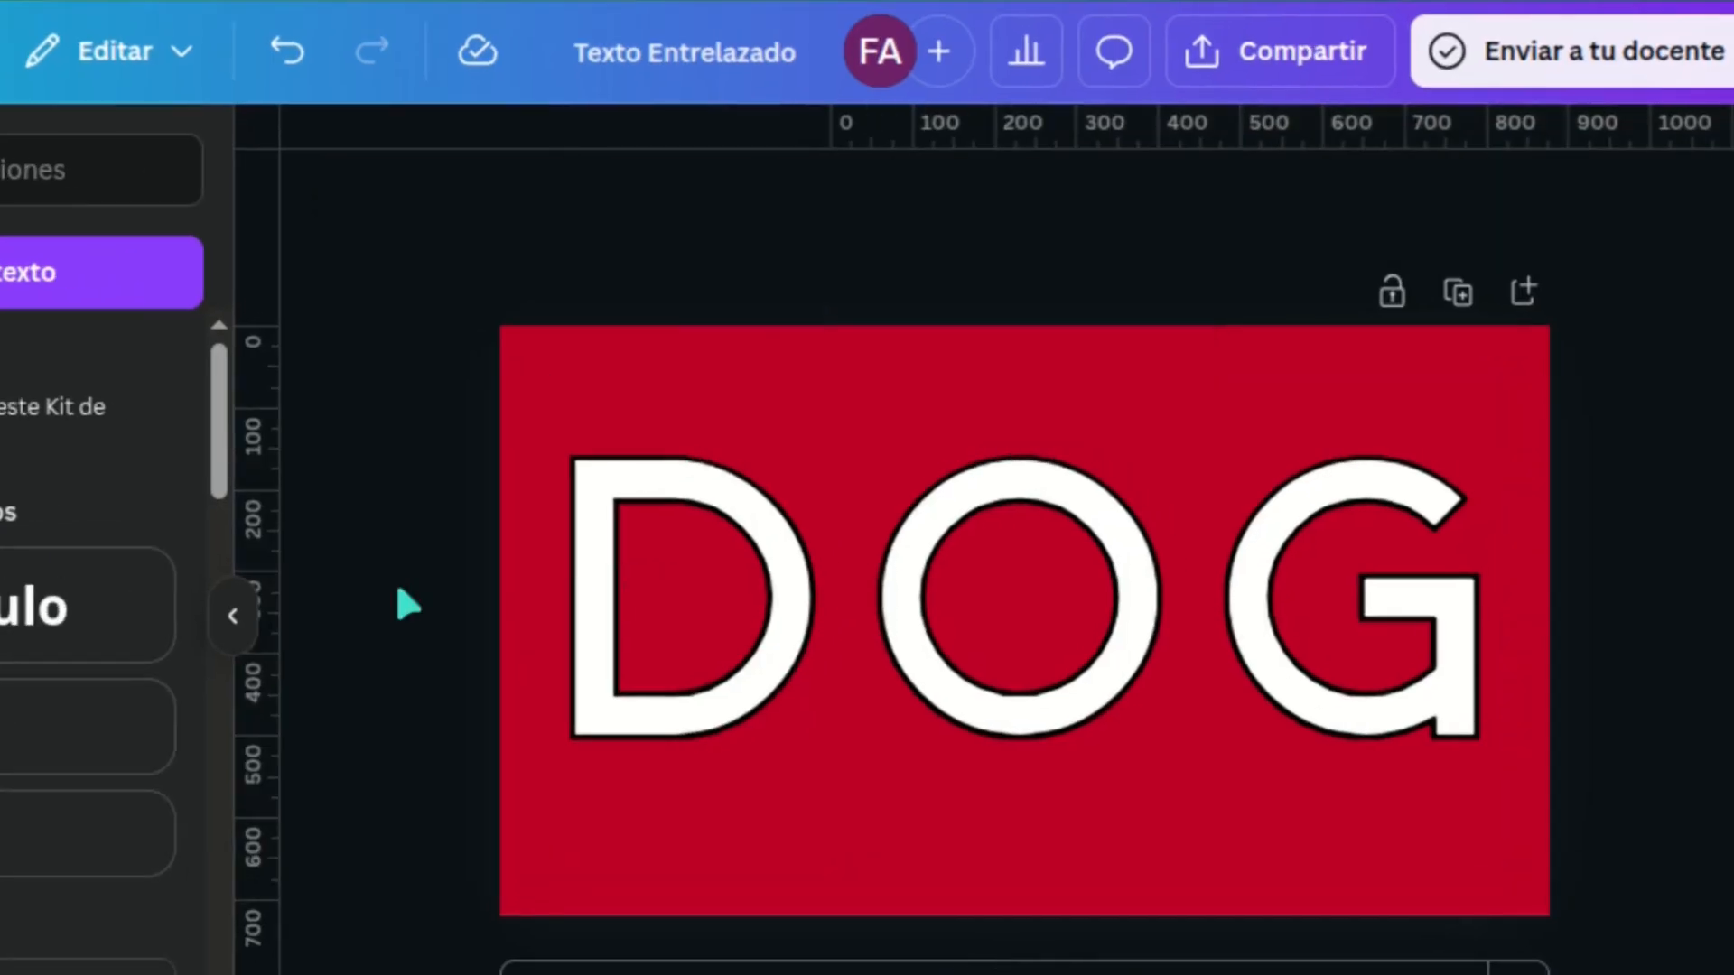
Step: Download the design as a 1,280 × 720 px PNG with Fondo transparente enabled
left_click(1257, 52)
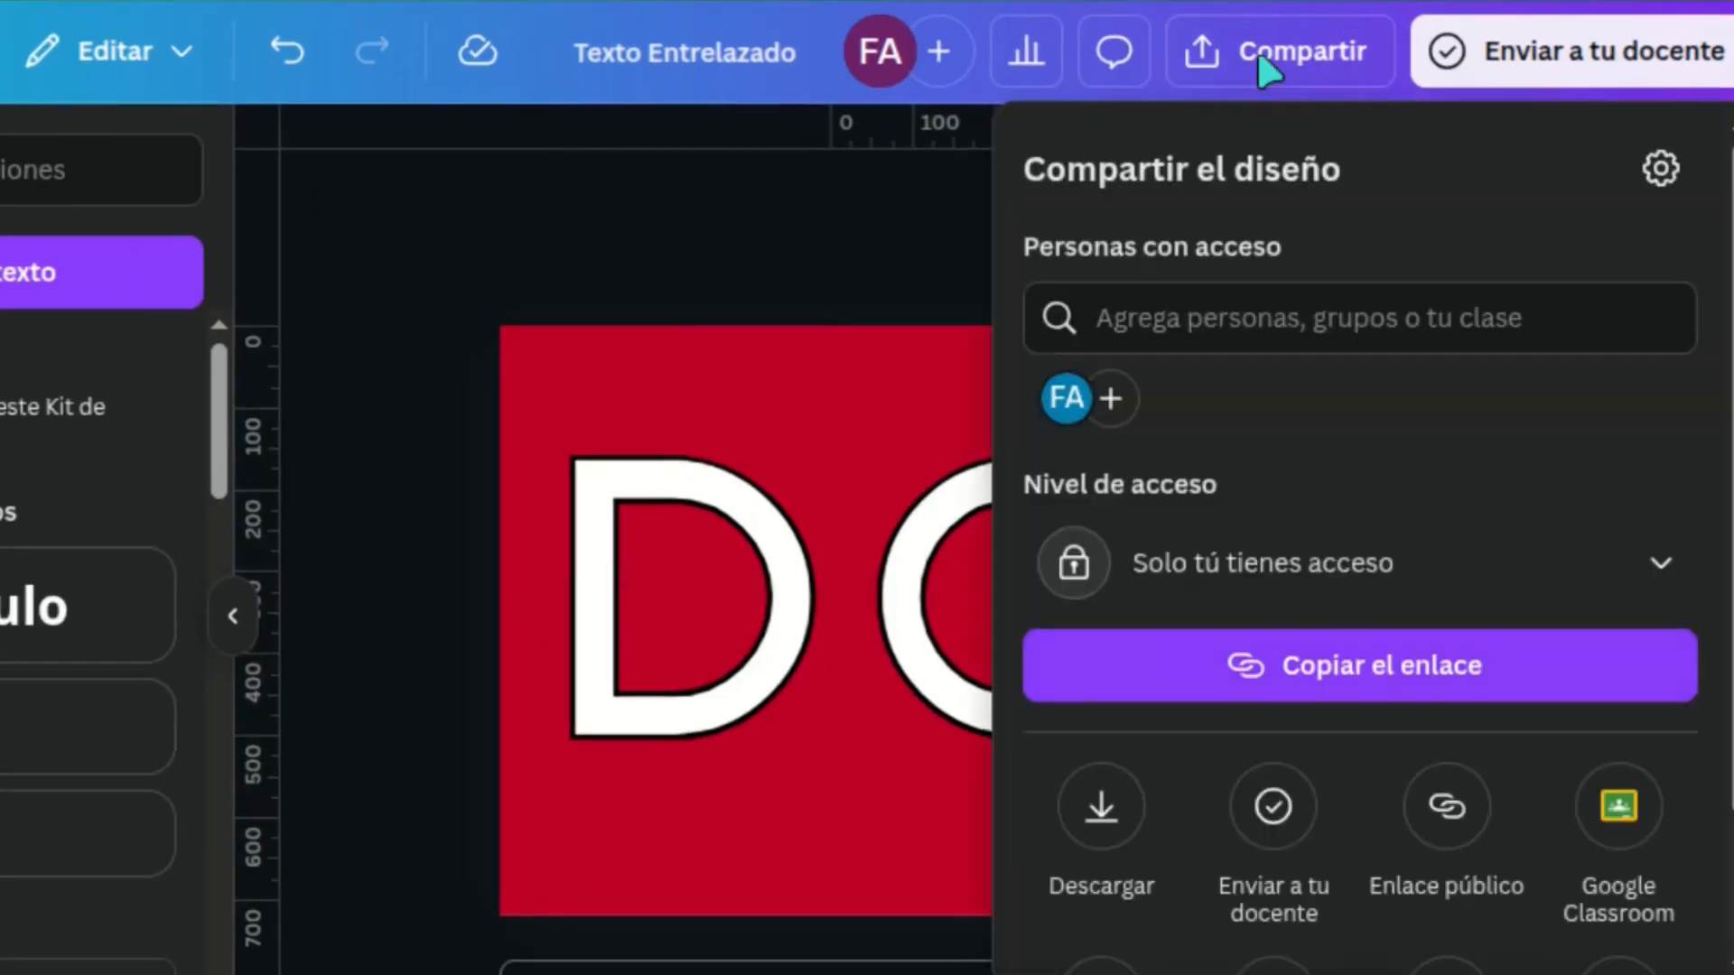
left_click(1092, 809)
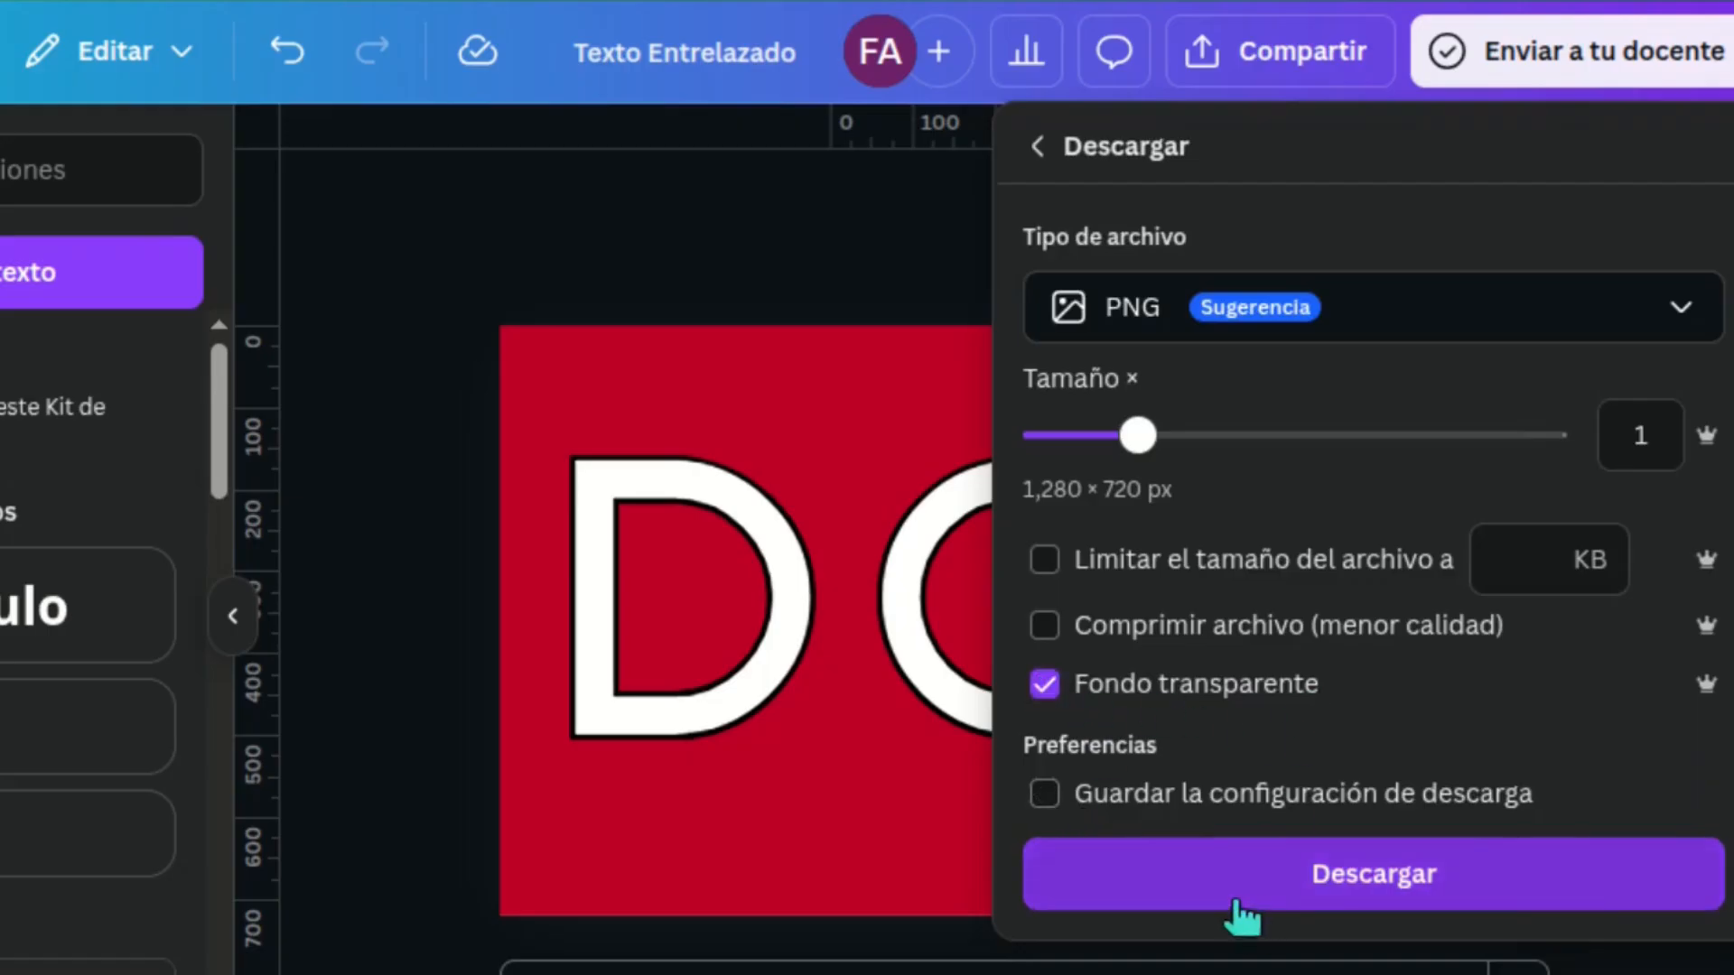
left_click(1585, 899)
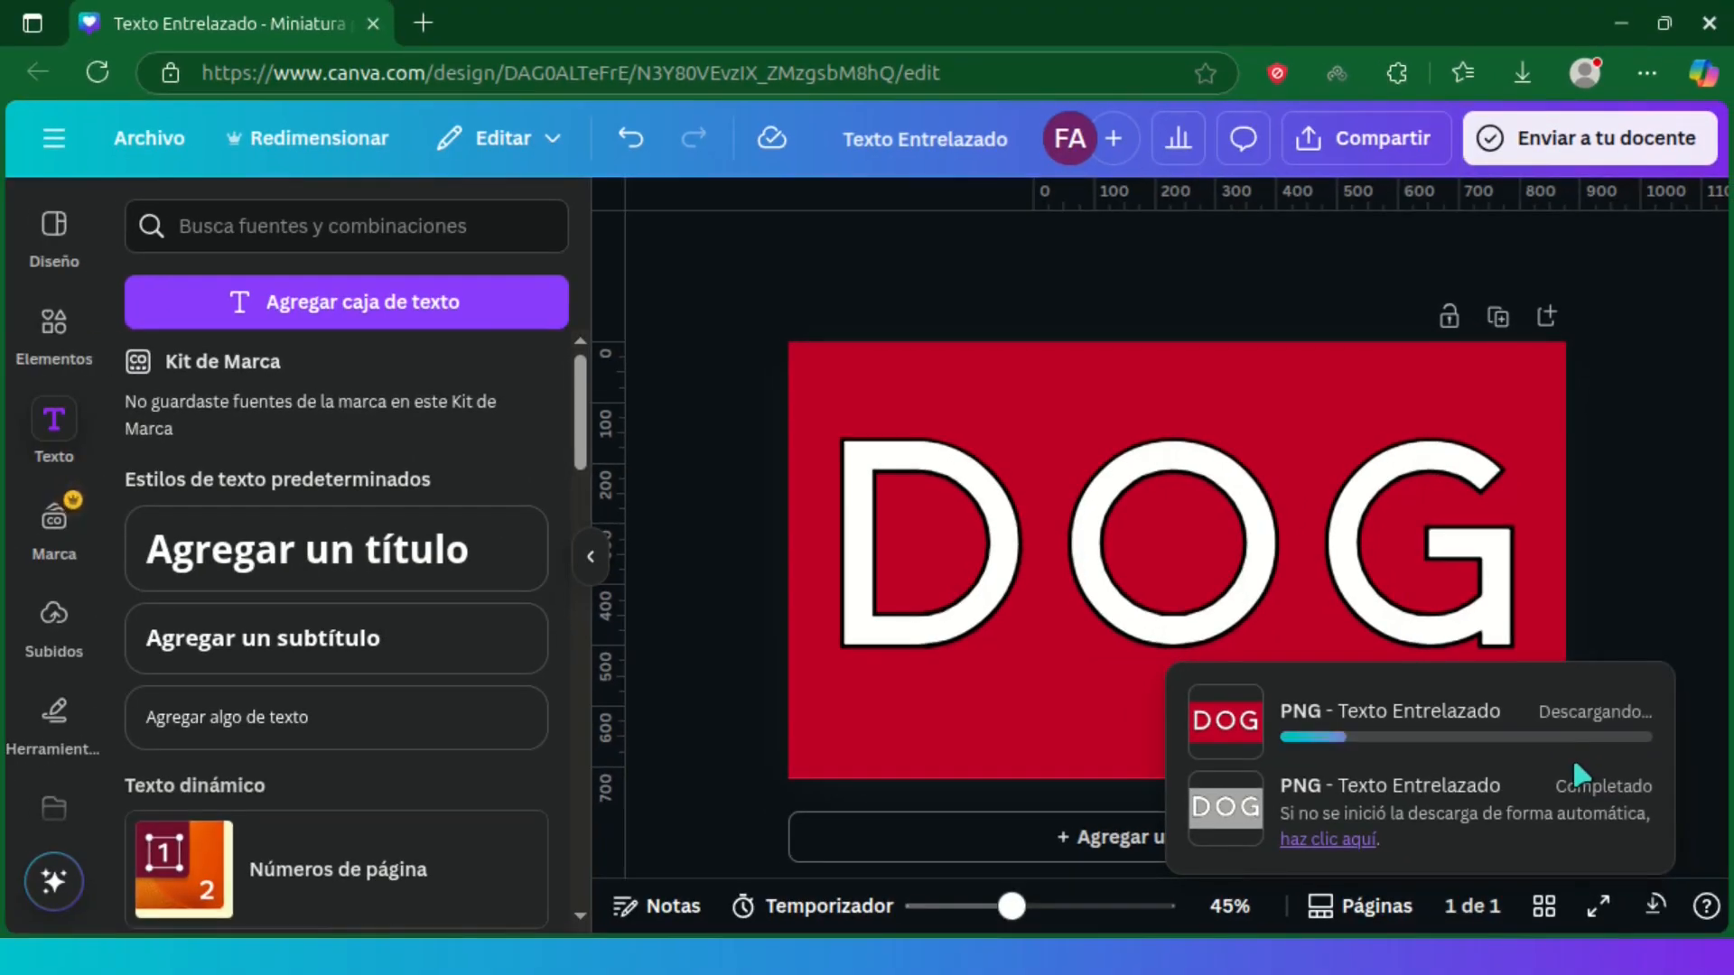
Step: Upload the downloaded transparent DOG PNG to the design's uploaded images
left_click(54, 616)
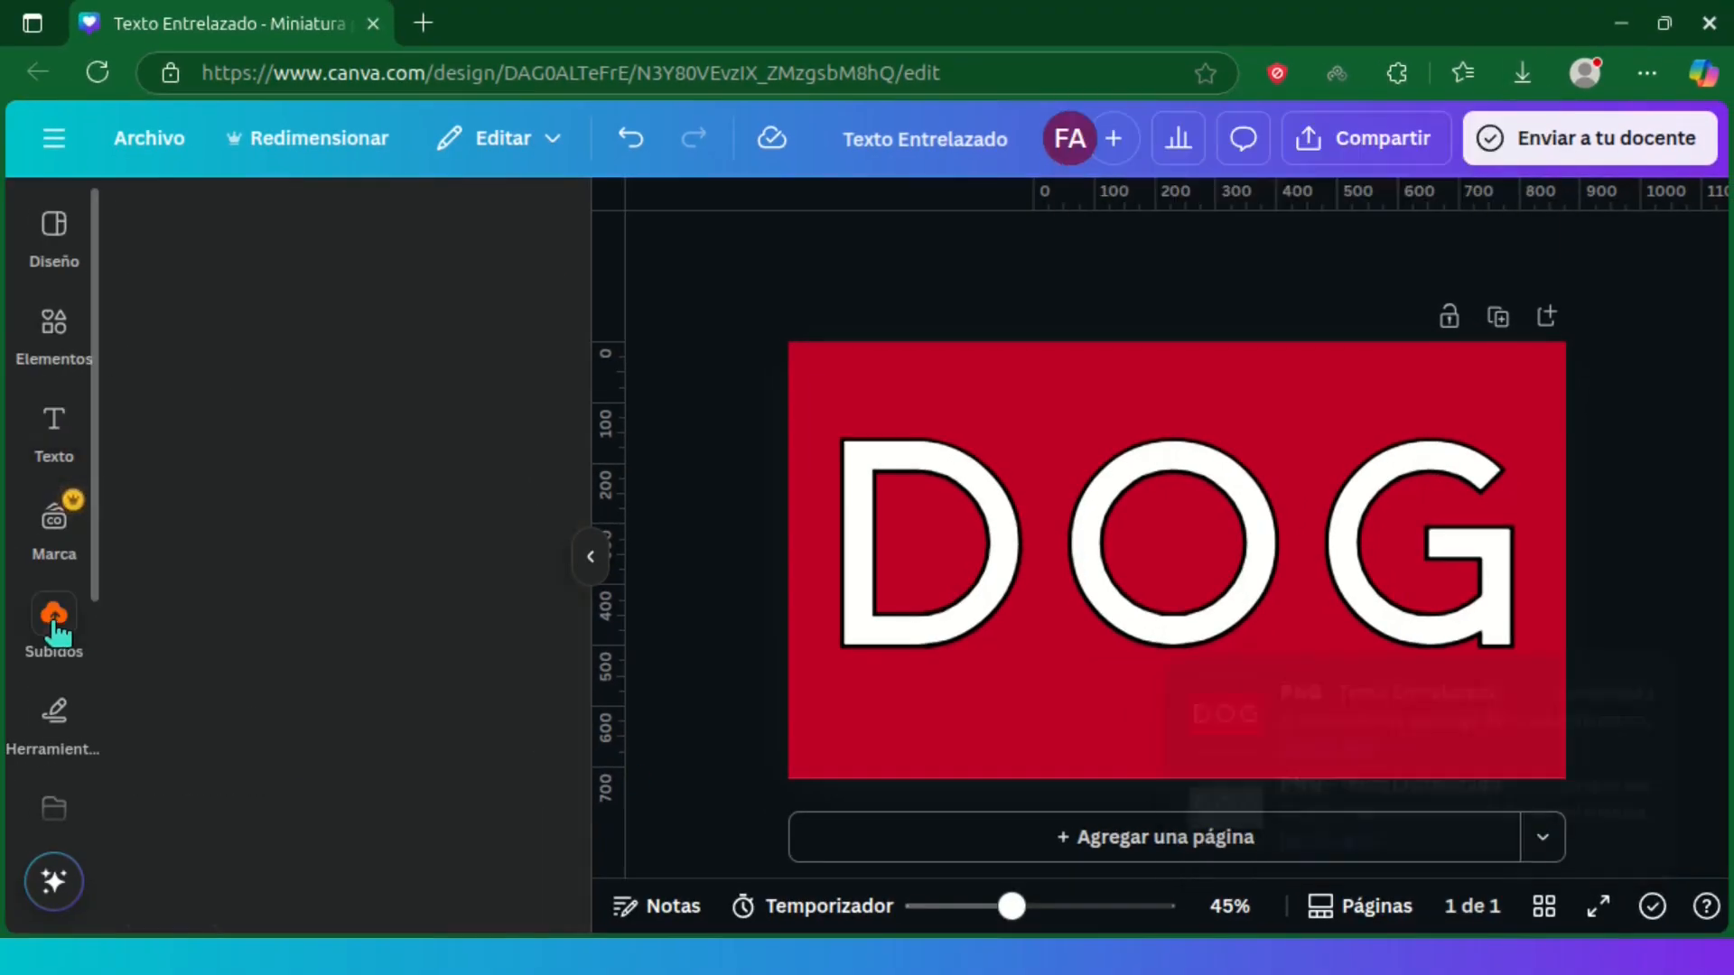
left_click(1525, 72)
left_click_drag(1165, 176, 315, 648)
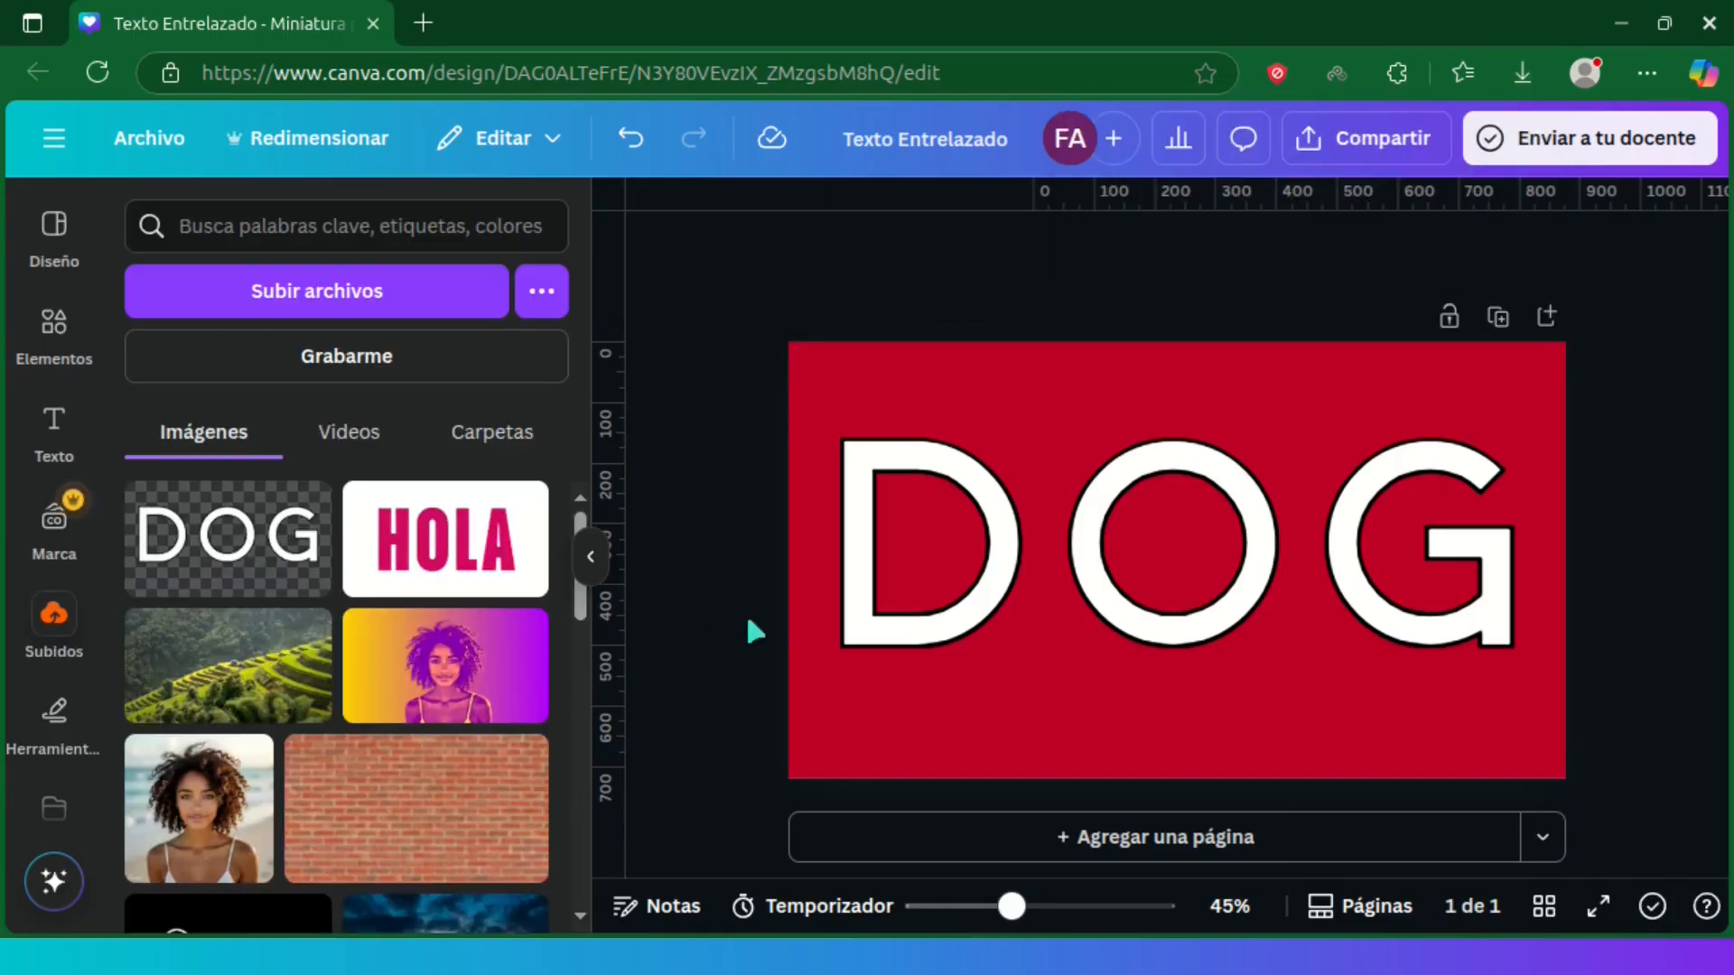
Step: Add a second page, place the uploaded DOG image on it and enlarge the image to fill the page
left_click(1363, 842)
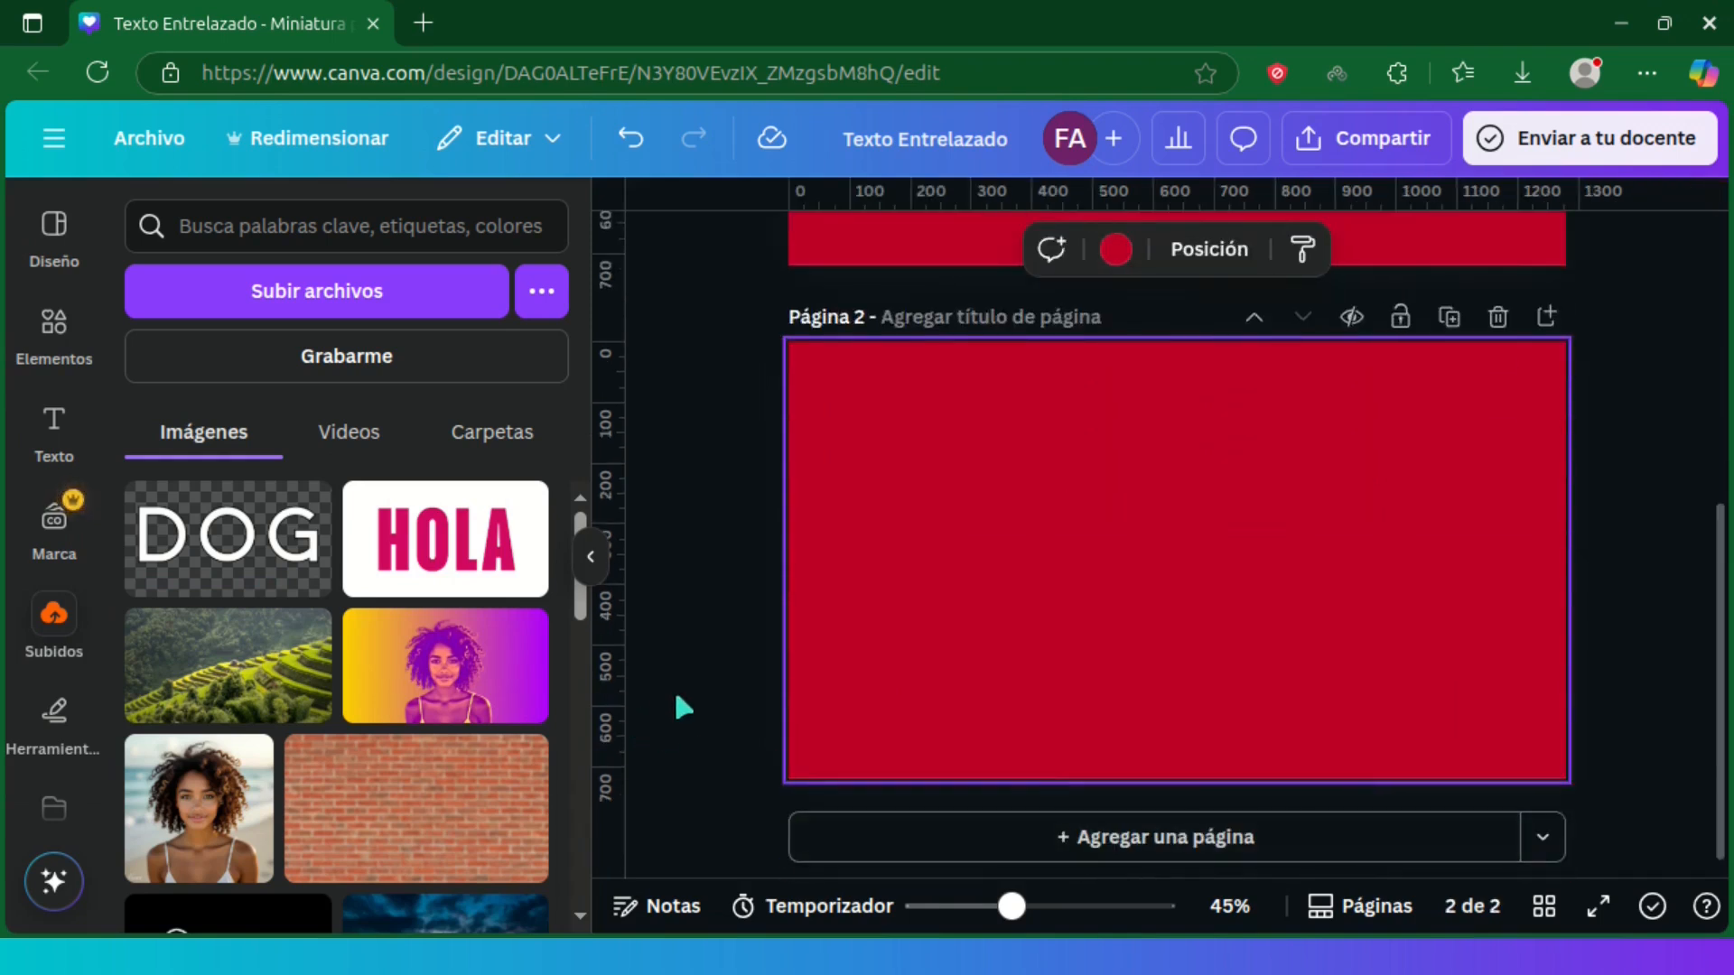
left_click(236, 553)
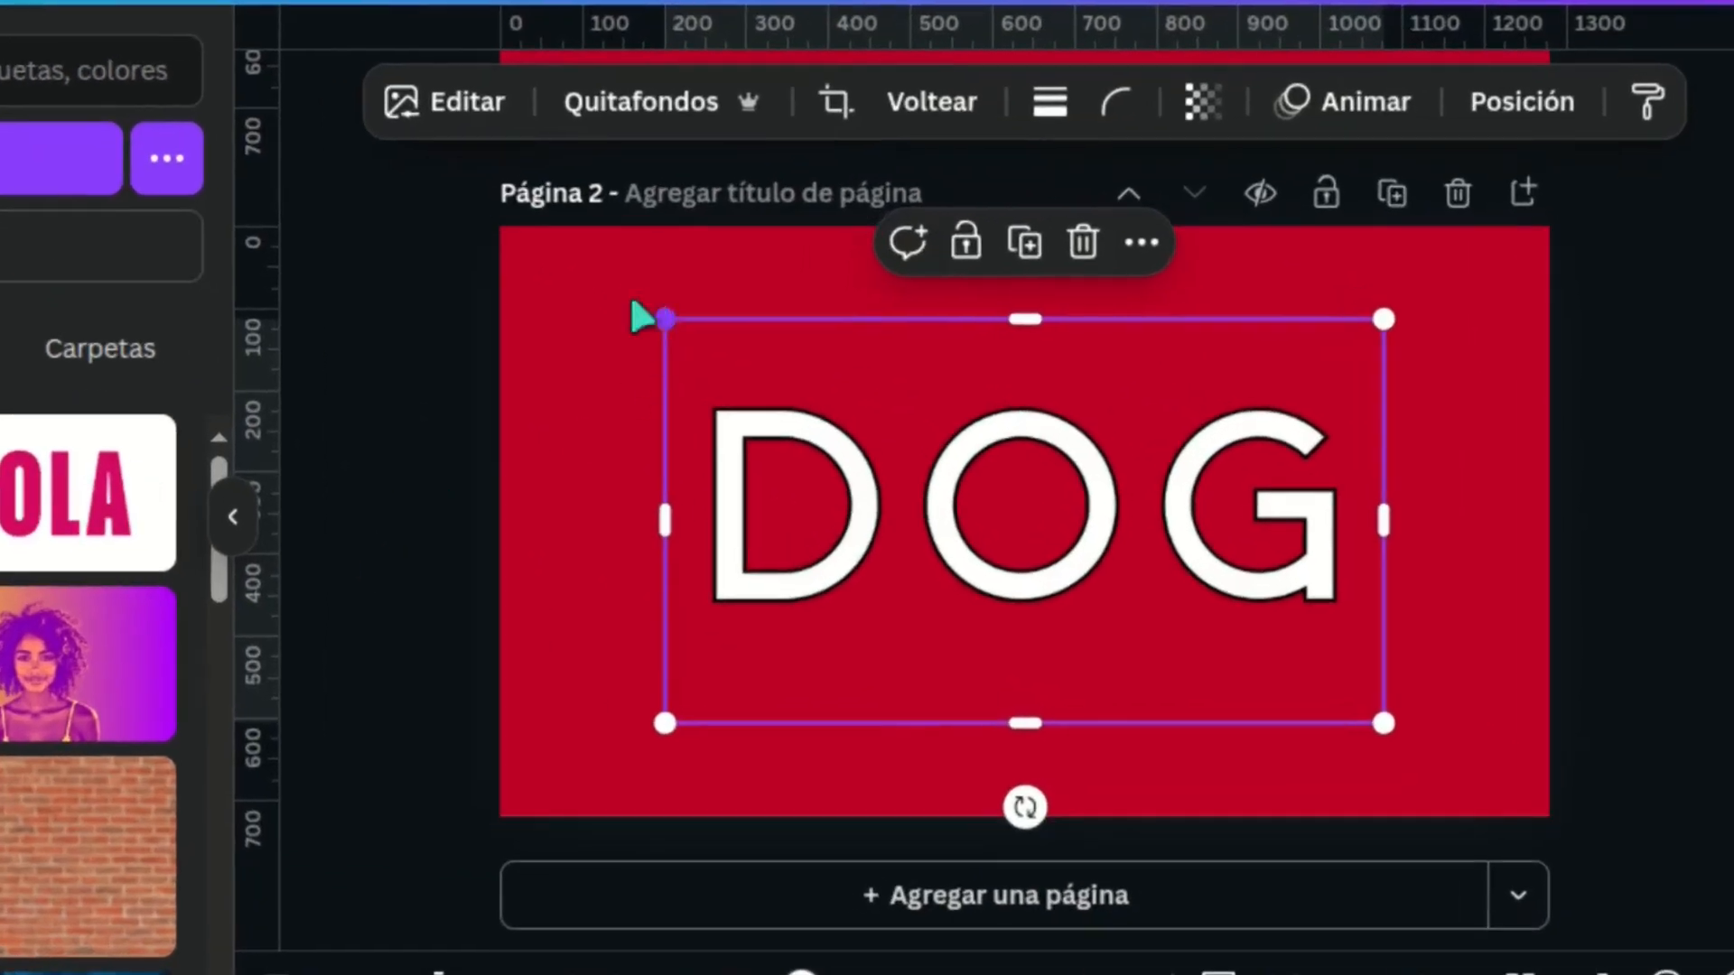
left_click_drag(643, 316, 483, 237)
left_click_drag(1441, 740, 1565, 789)
Step: Crop the empty margins around the DOG image and reduce its visible area to the letter D
left_click_drag(1034, 816, 1018, 678)
left_click_drag(1025, 227, 1021, 316)
left_click_drag(500, 496, 539, 495)
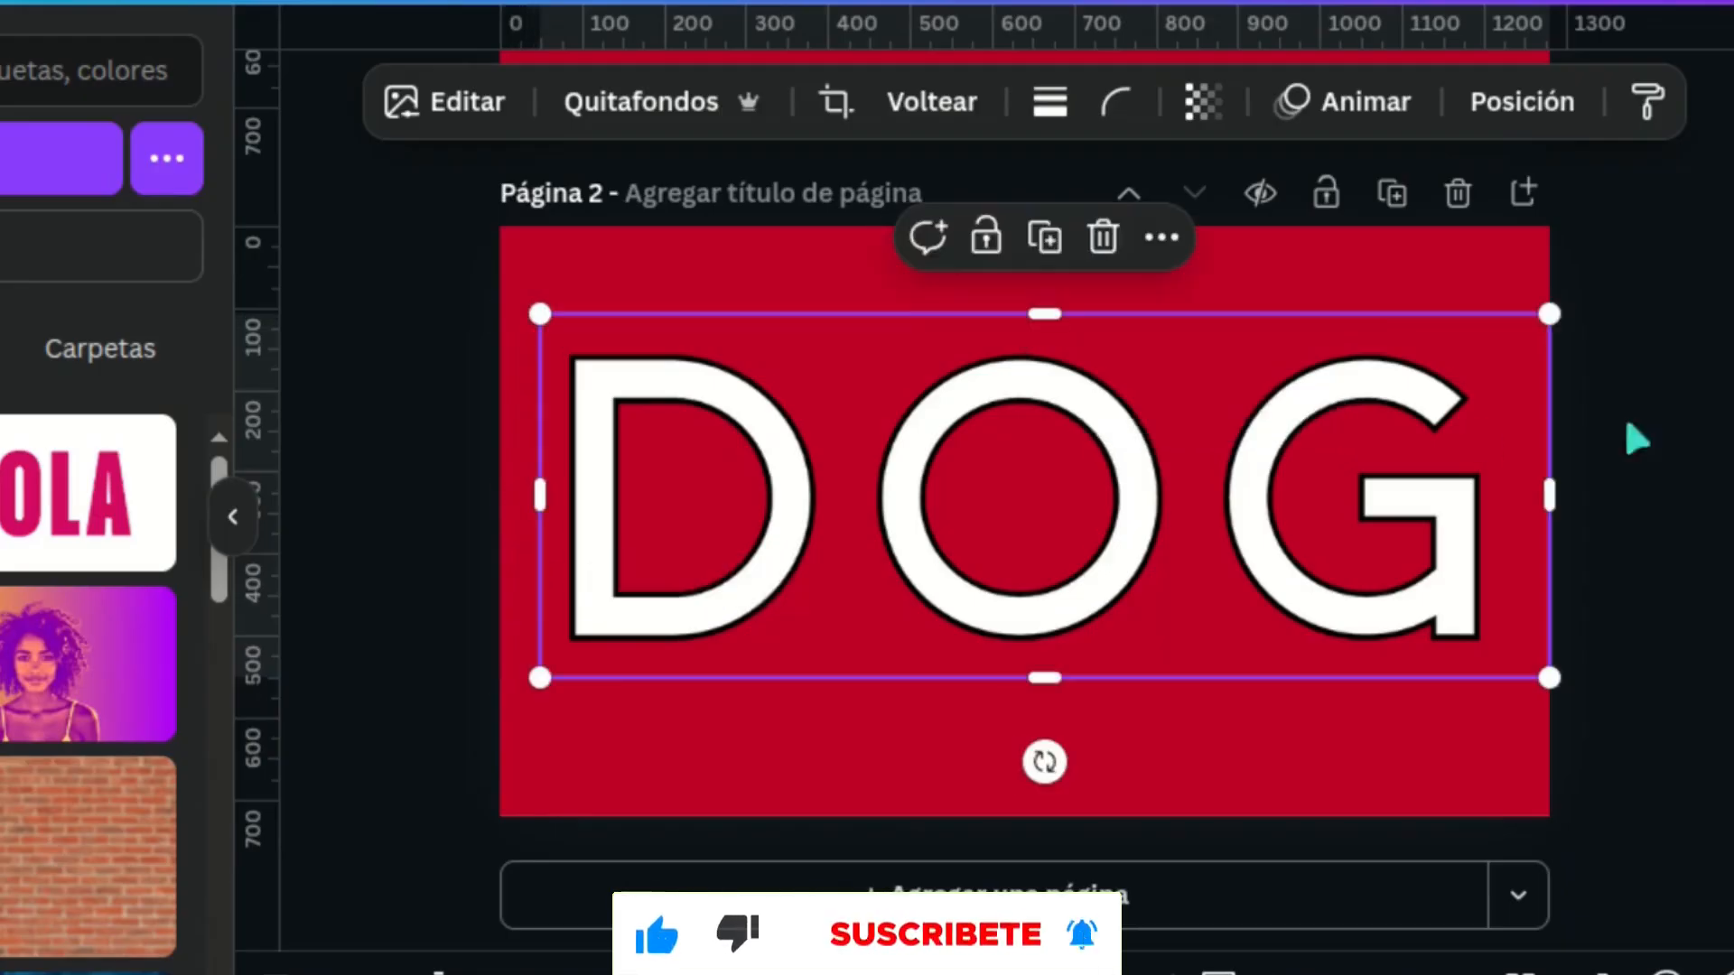
left_click_drag(1547, 490, 839, 503)
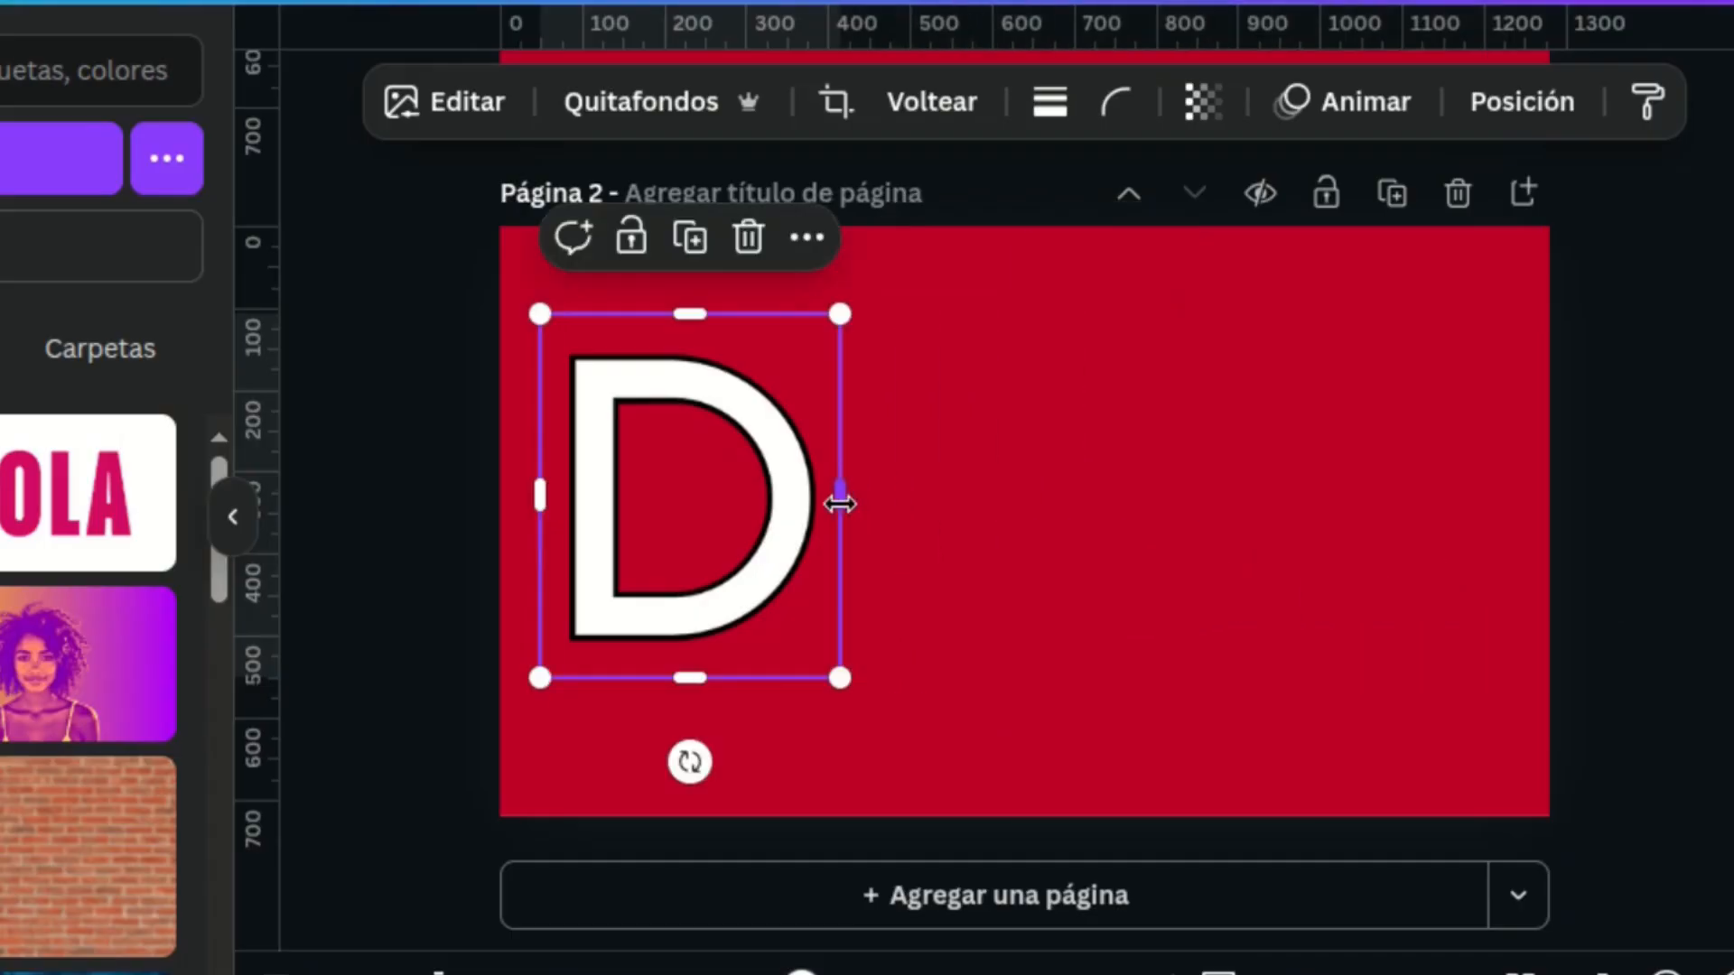
Step: Duplicate the cropped D image, recrop the copy to show only the O, and overlap it with the D's right side
left_click(697, 239)
left_click_drag(686, 397, 859, 387)
left_click_drag(1024, 489, 1361, 488)
left_click_drag(724, 495, 1053, 489)
left_click_drag(1216, 394, 863, 377)
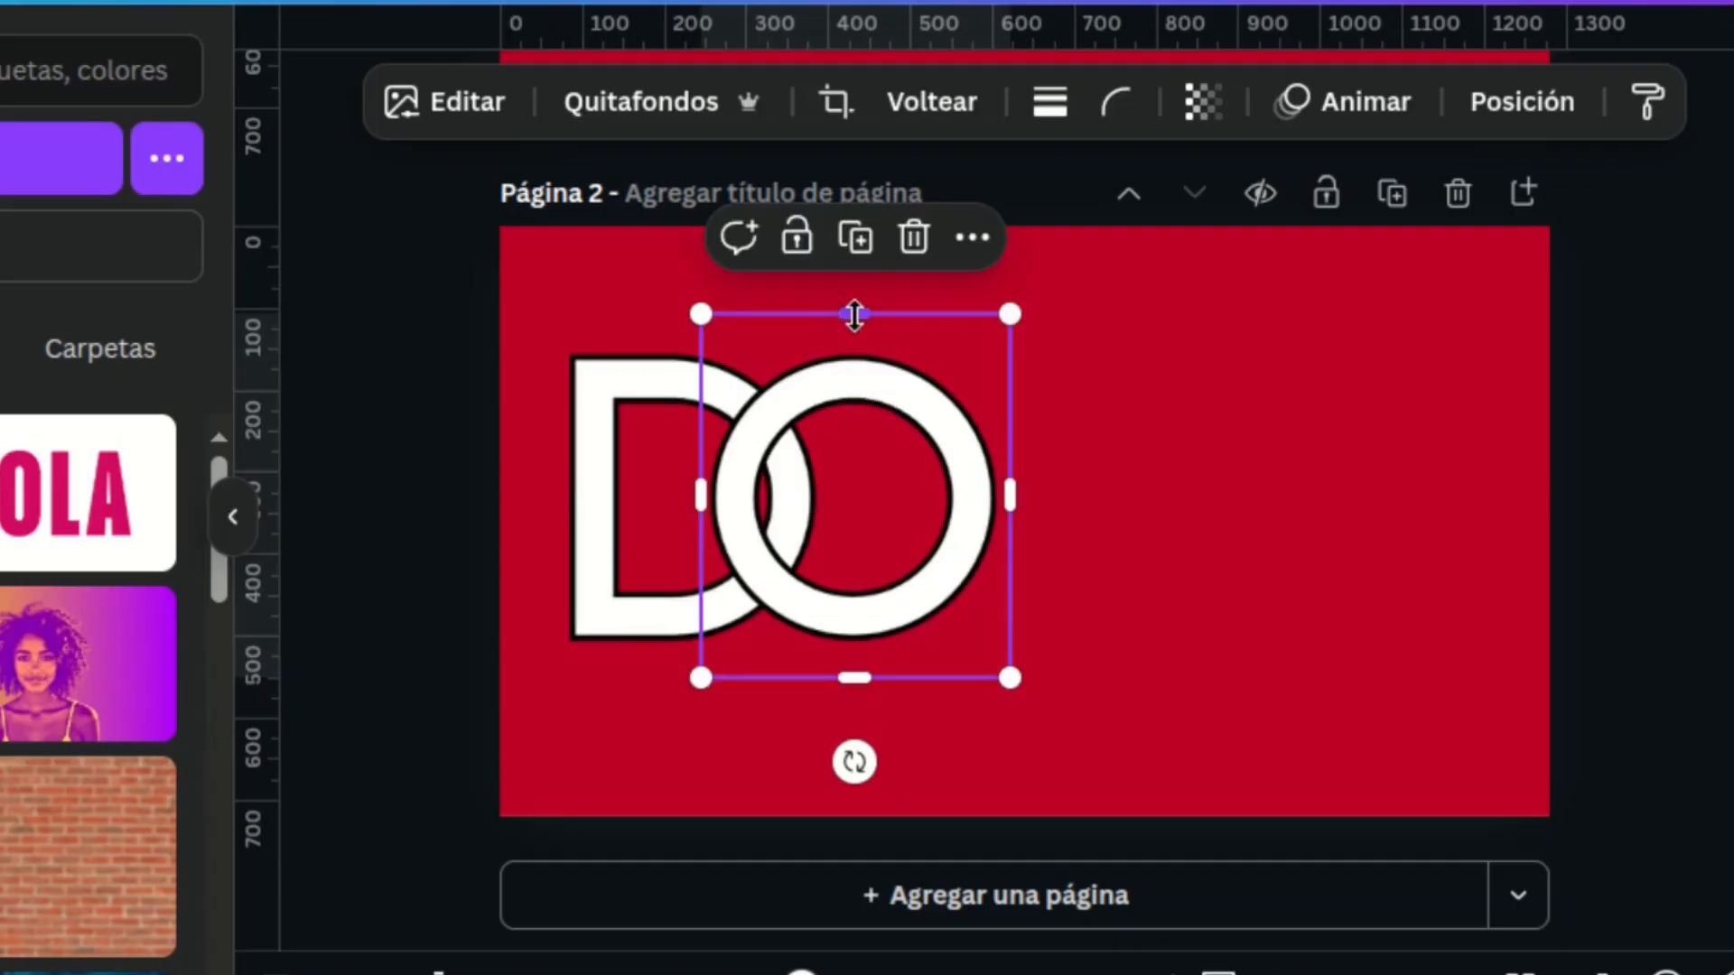
Step: Crop the O to its lower half, then duplicate it in place and recrop the copy to the upper half
left_click_drag(854, 314, 849, 503)
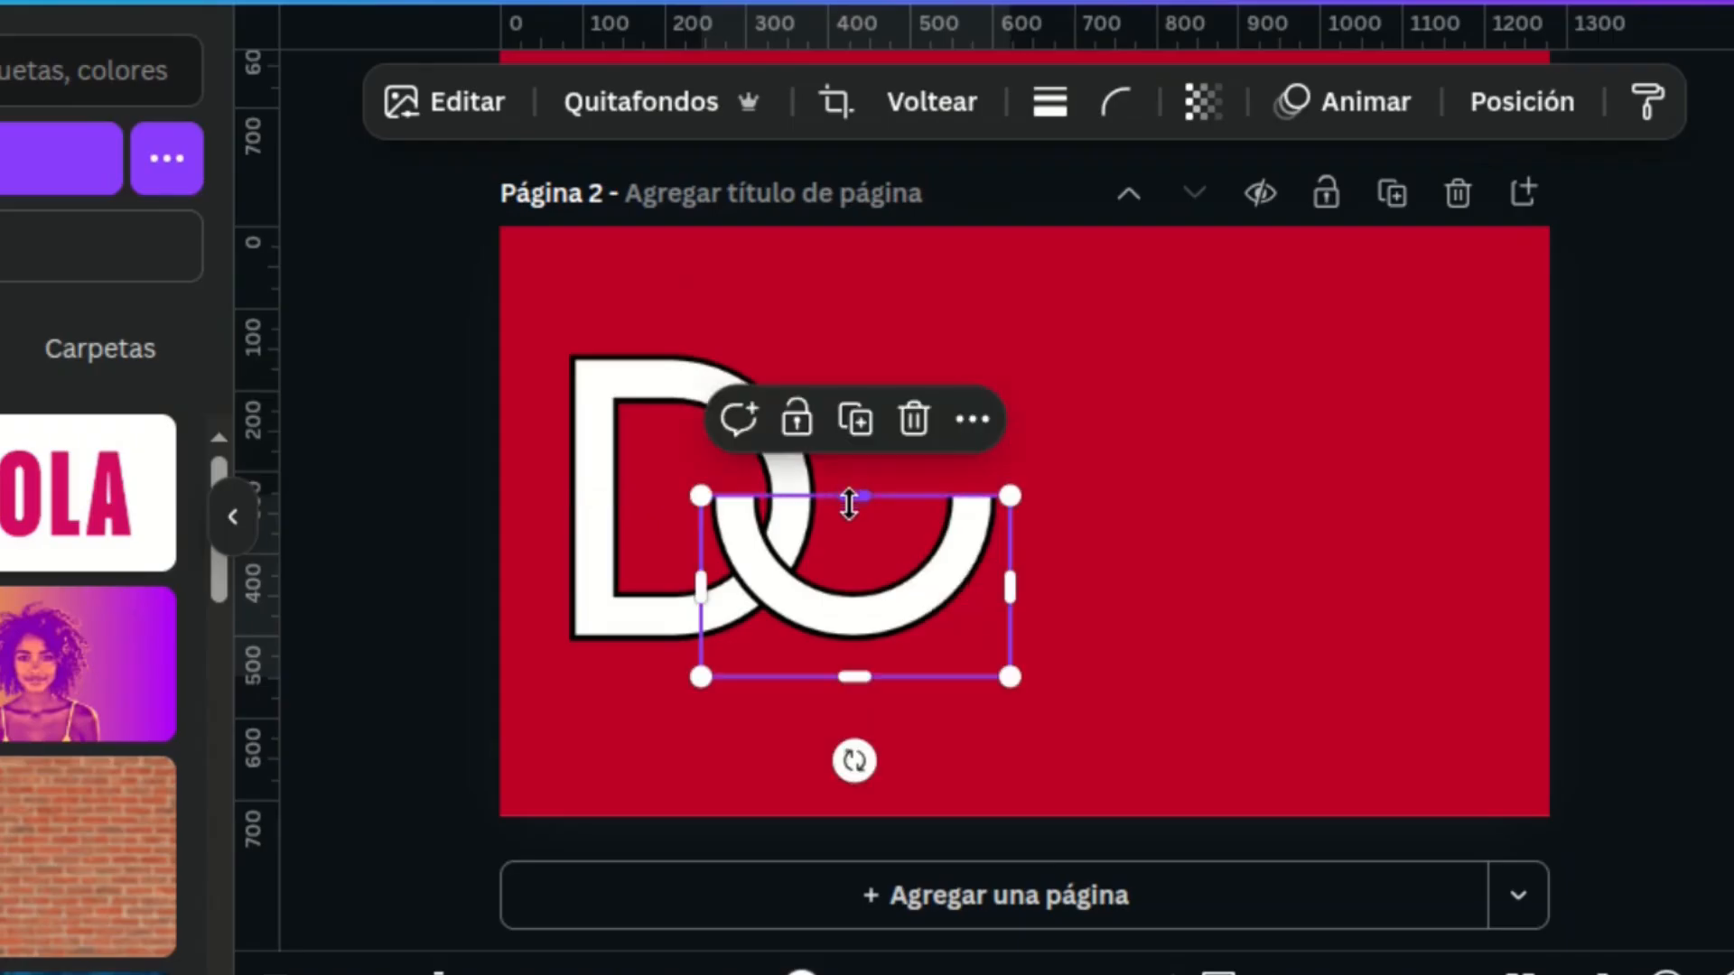
left_click(856, 419)
left_click_drag(923, 748, 762, 565)
left_click_drag(860, 495, 844, 341)
left_click_drag(862, 676, 853, 536)
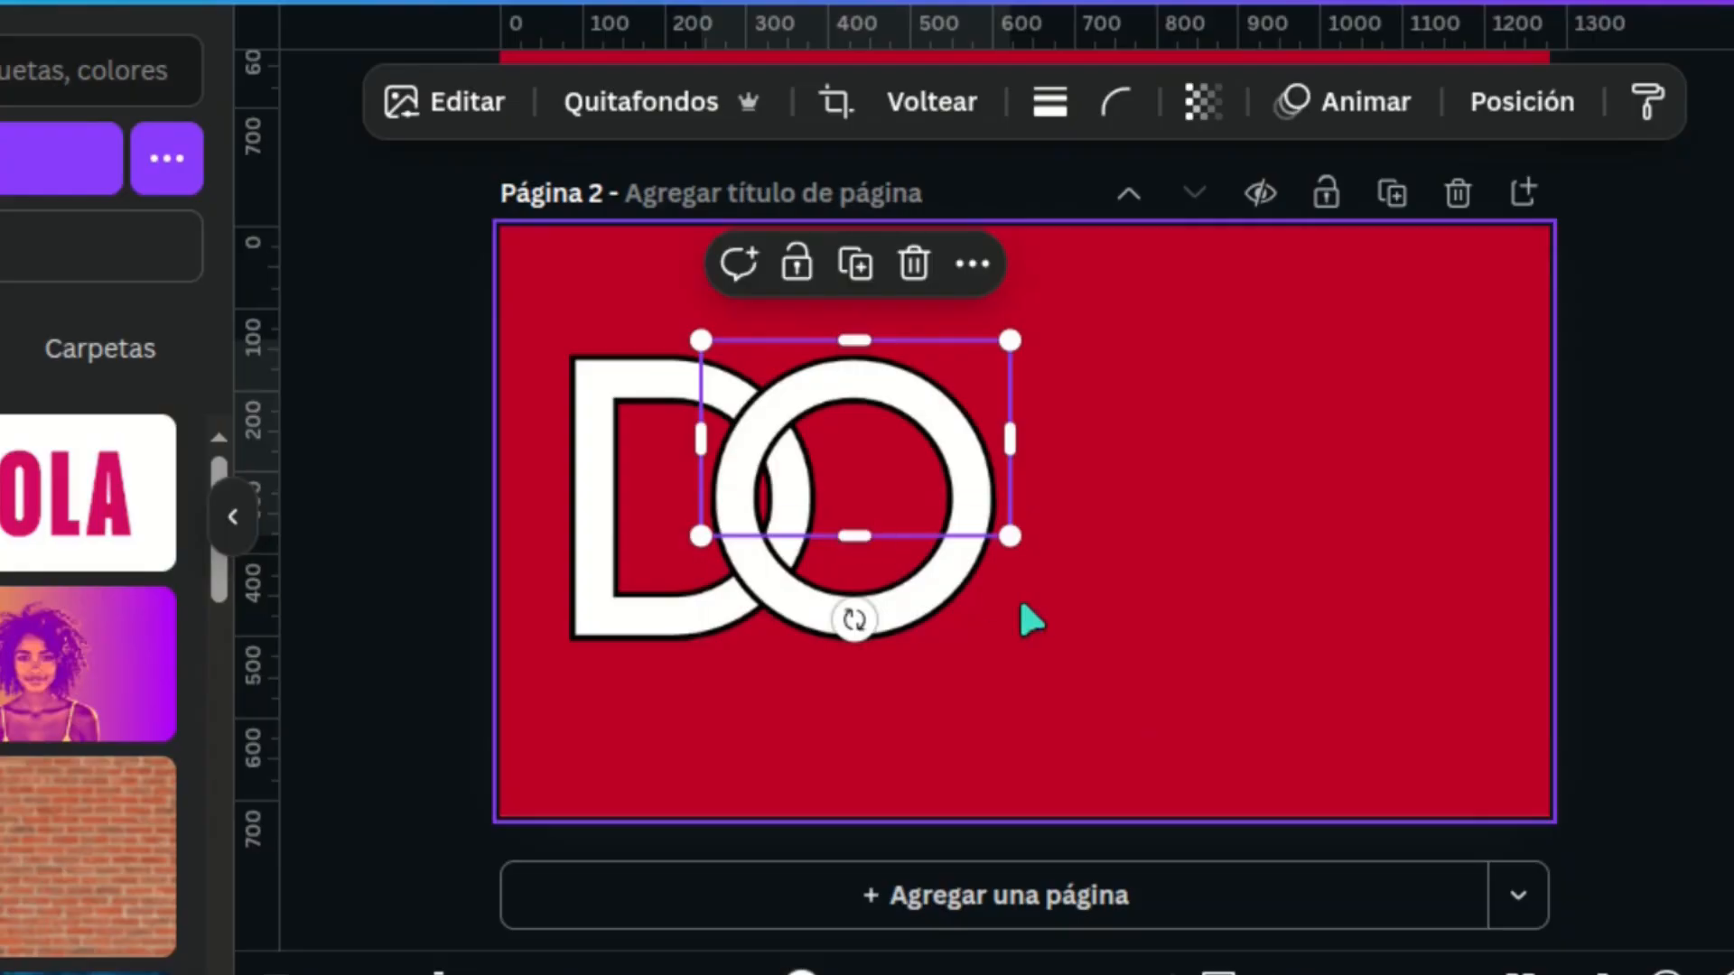
Step: Send the upper half of the O backward in the layer order until it lies behind the D
right_click(904, 415)
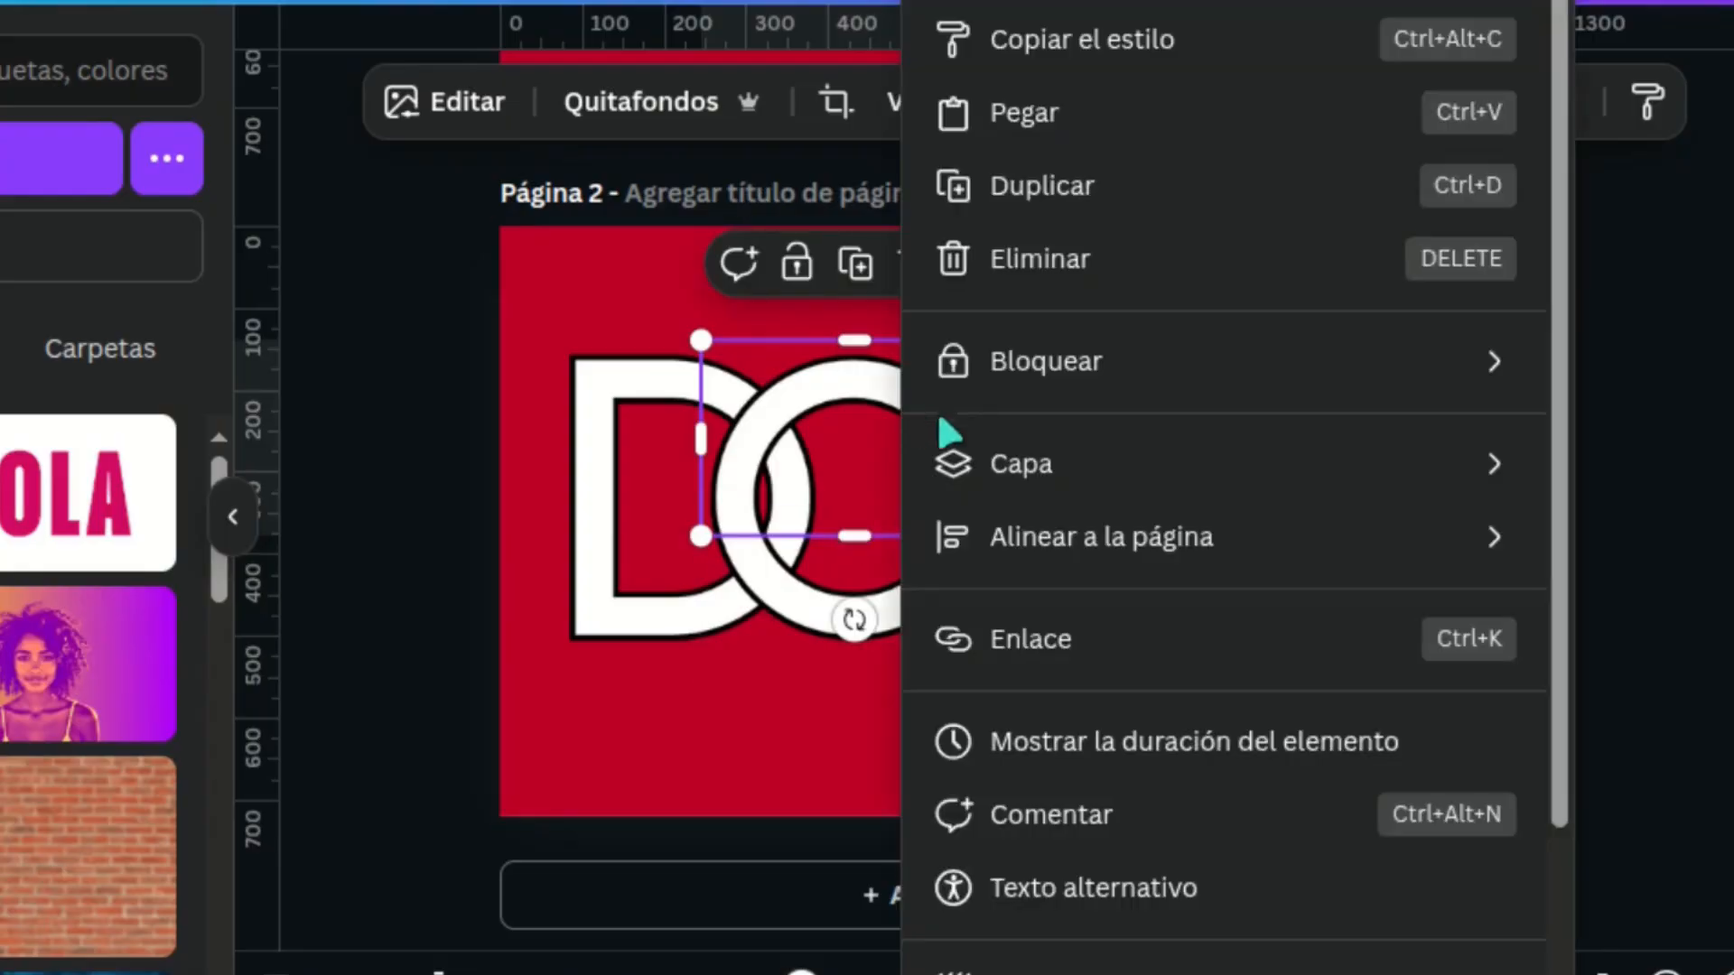
mouse_move(1014, 480)
left_click(437, 612)
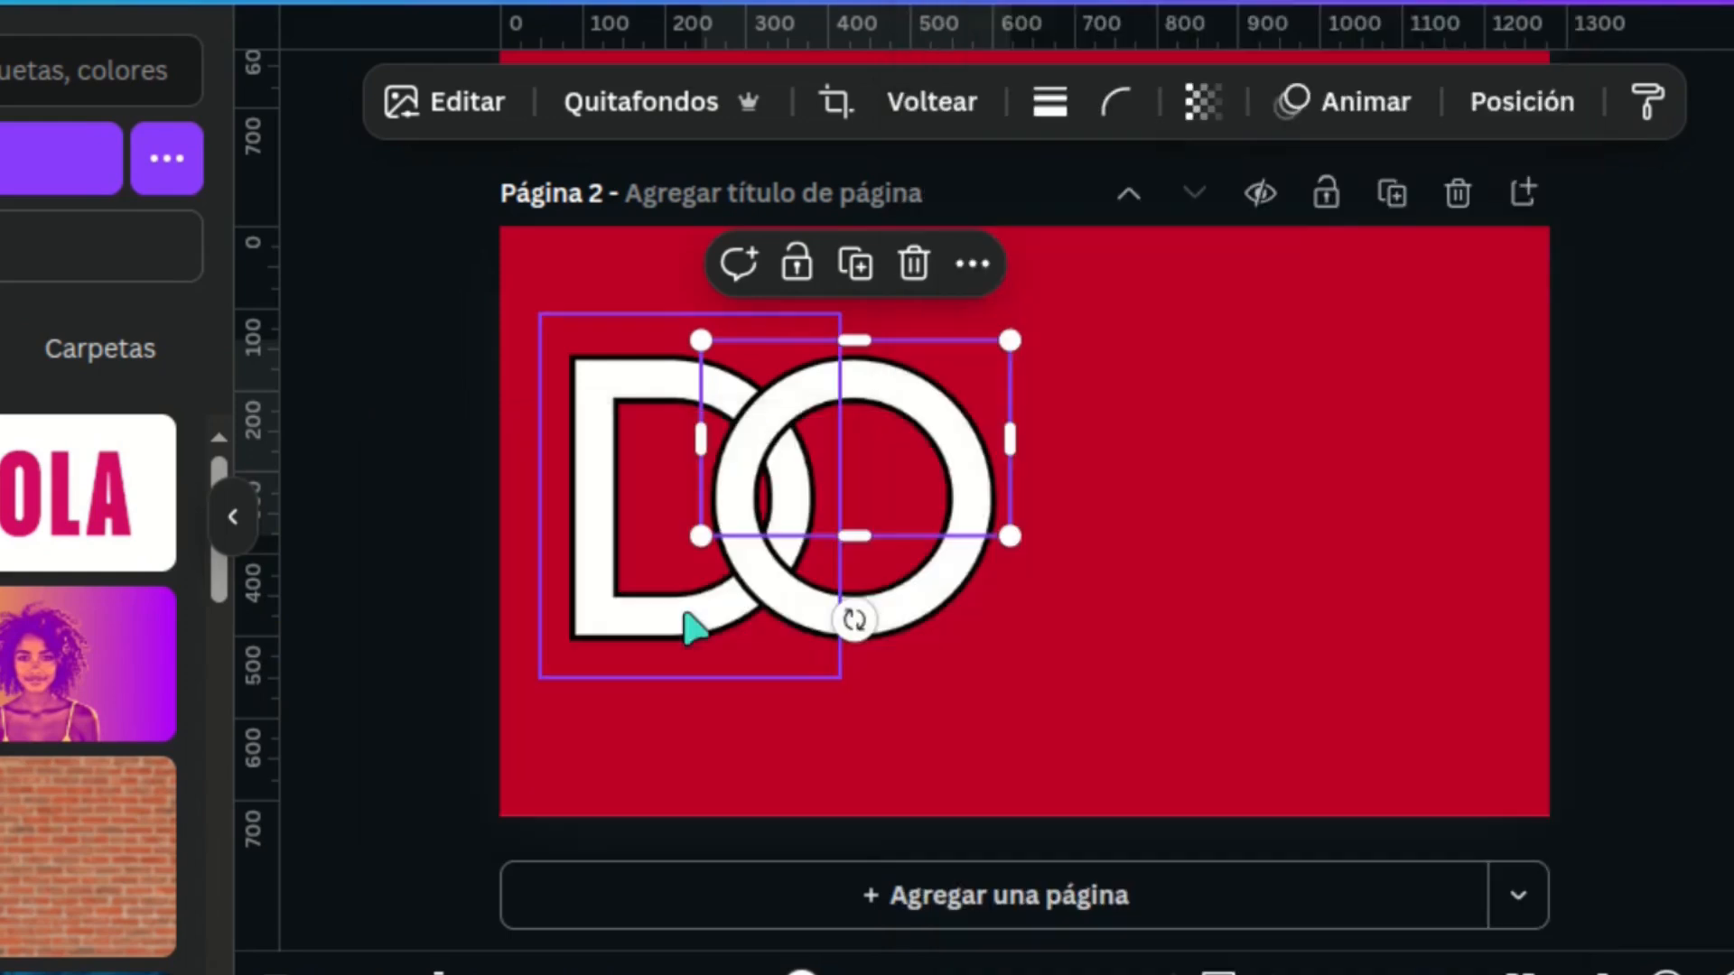
right_click(957, 463)
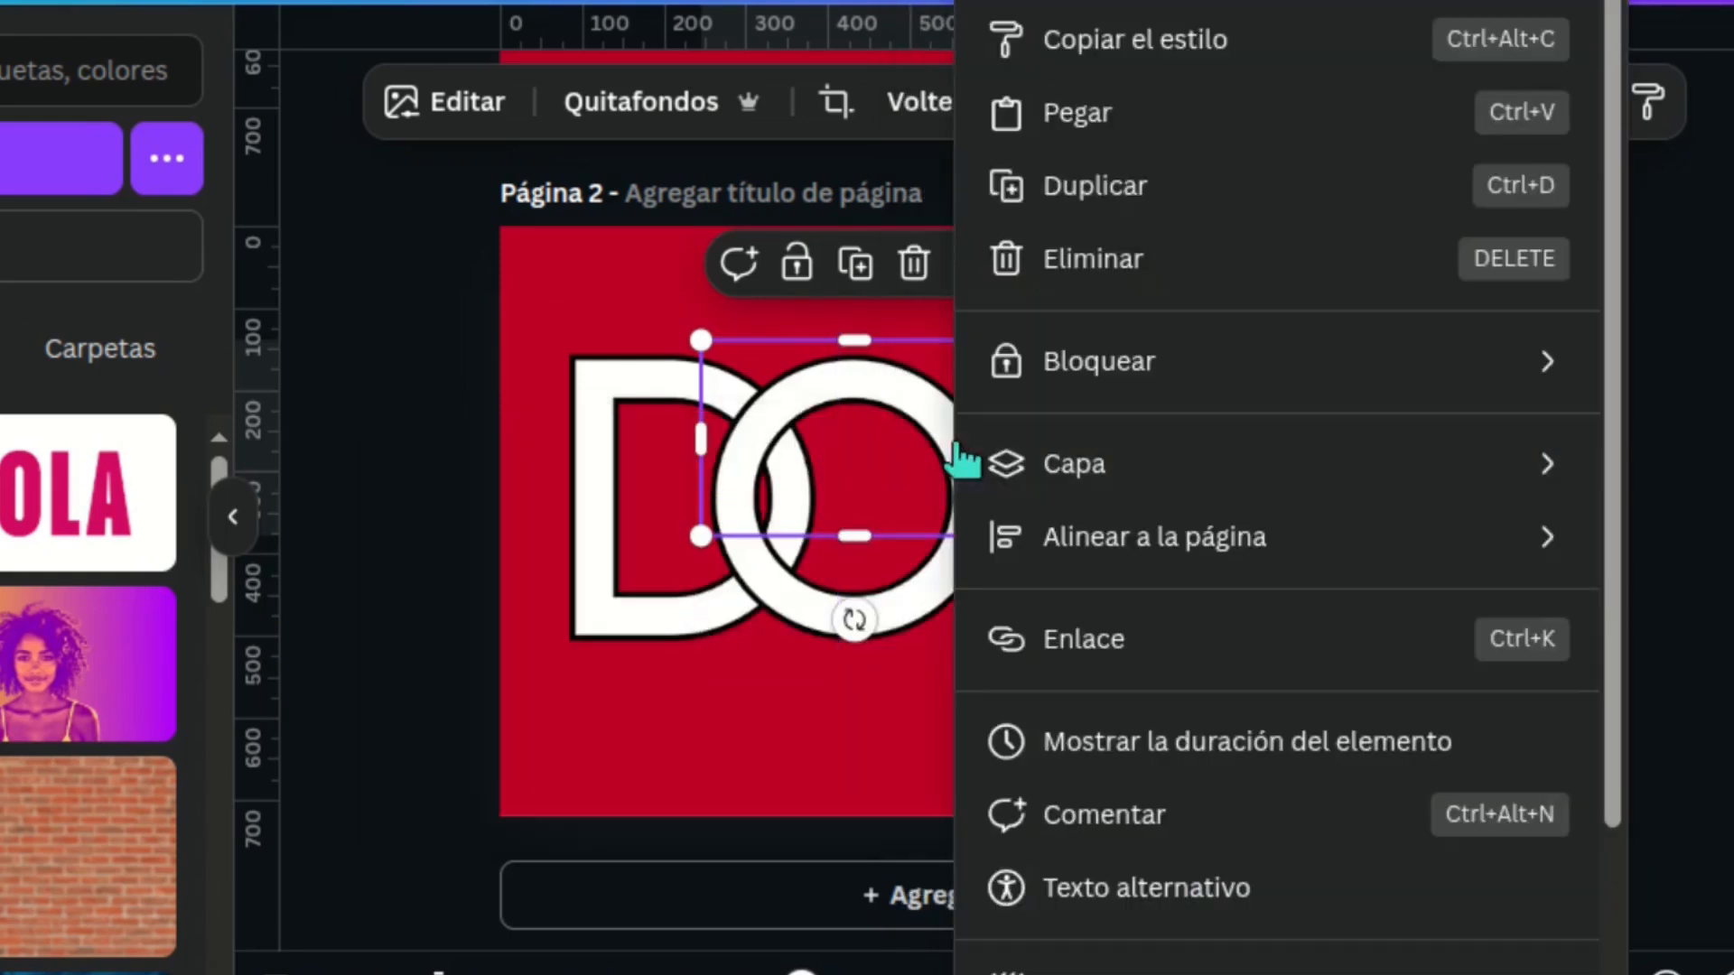
mouse_move(1054, 473)
left_click(643, 610)
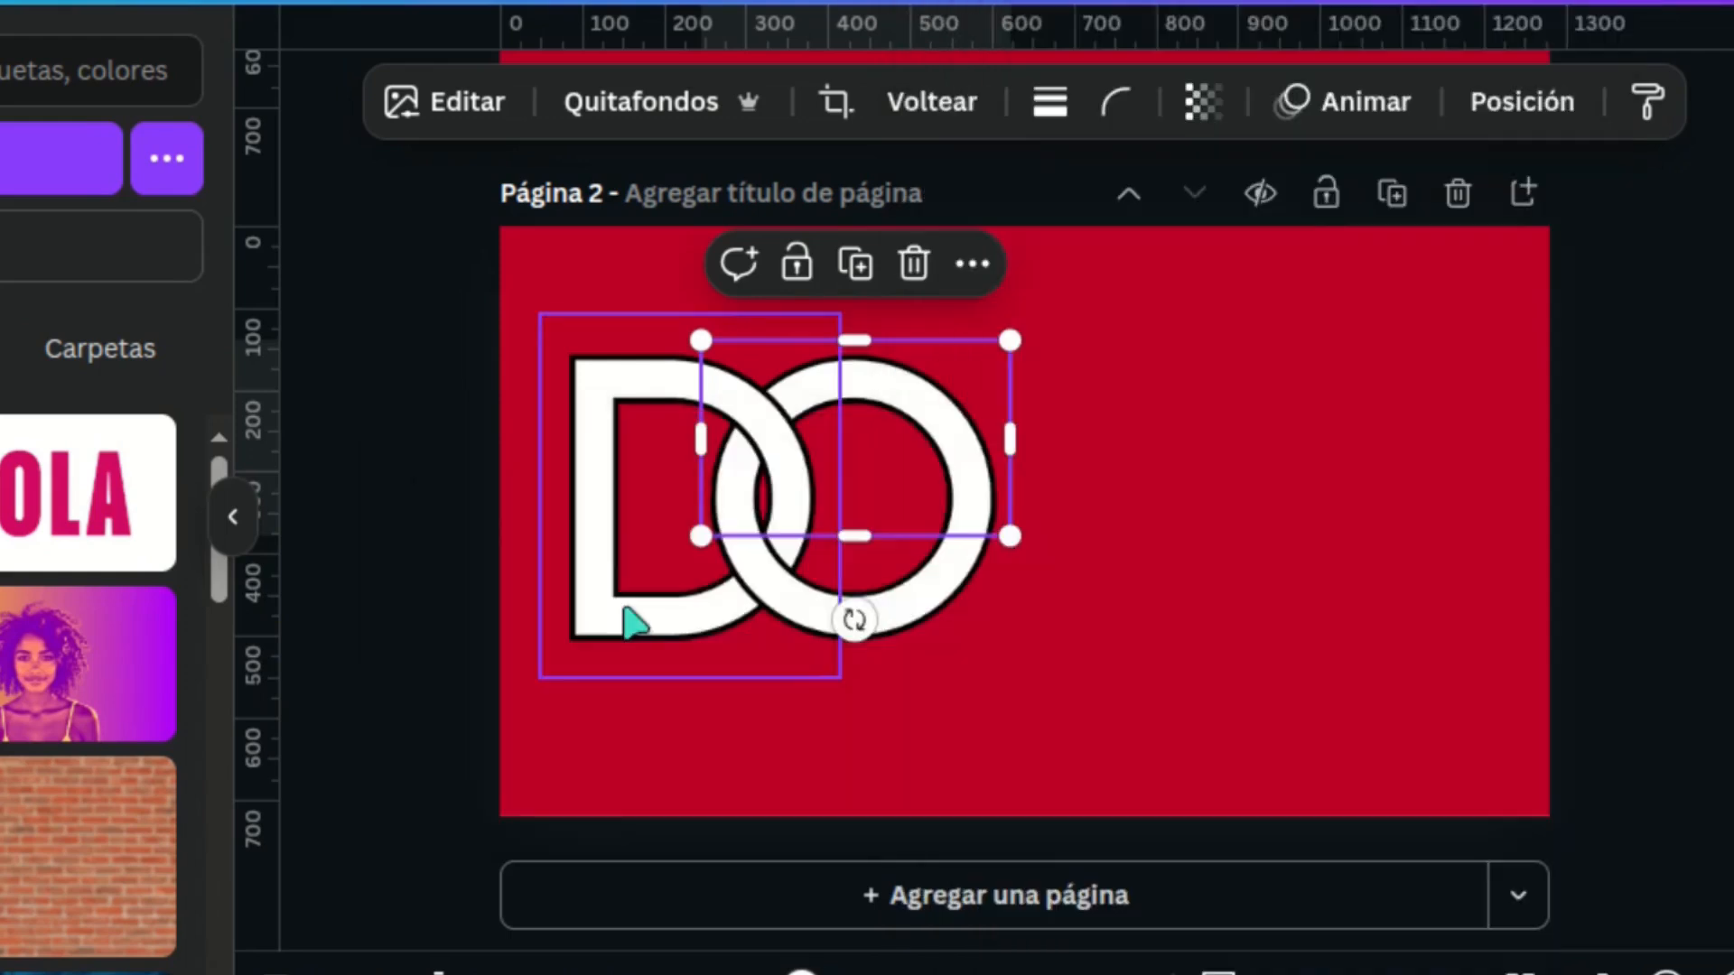
Step: Duplicate the D image, recrop the copy to show only the G, and overlap it with the O's right side
left_click(1075, 633)
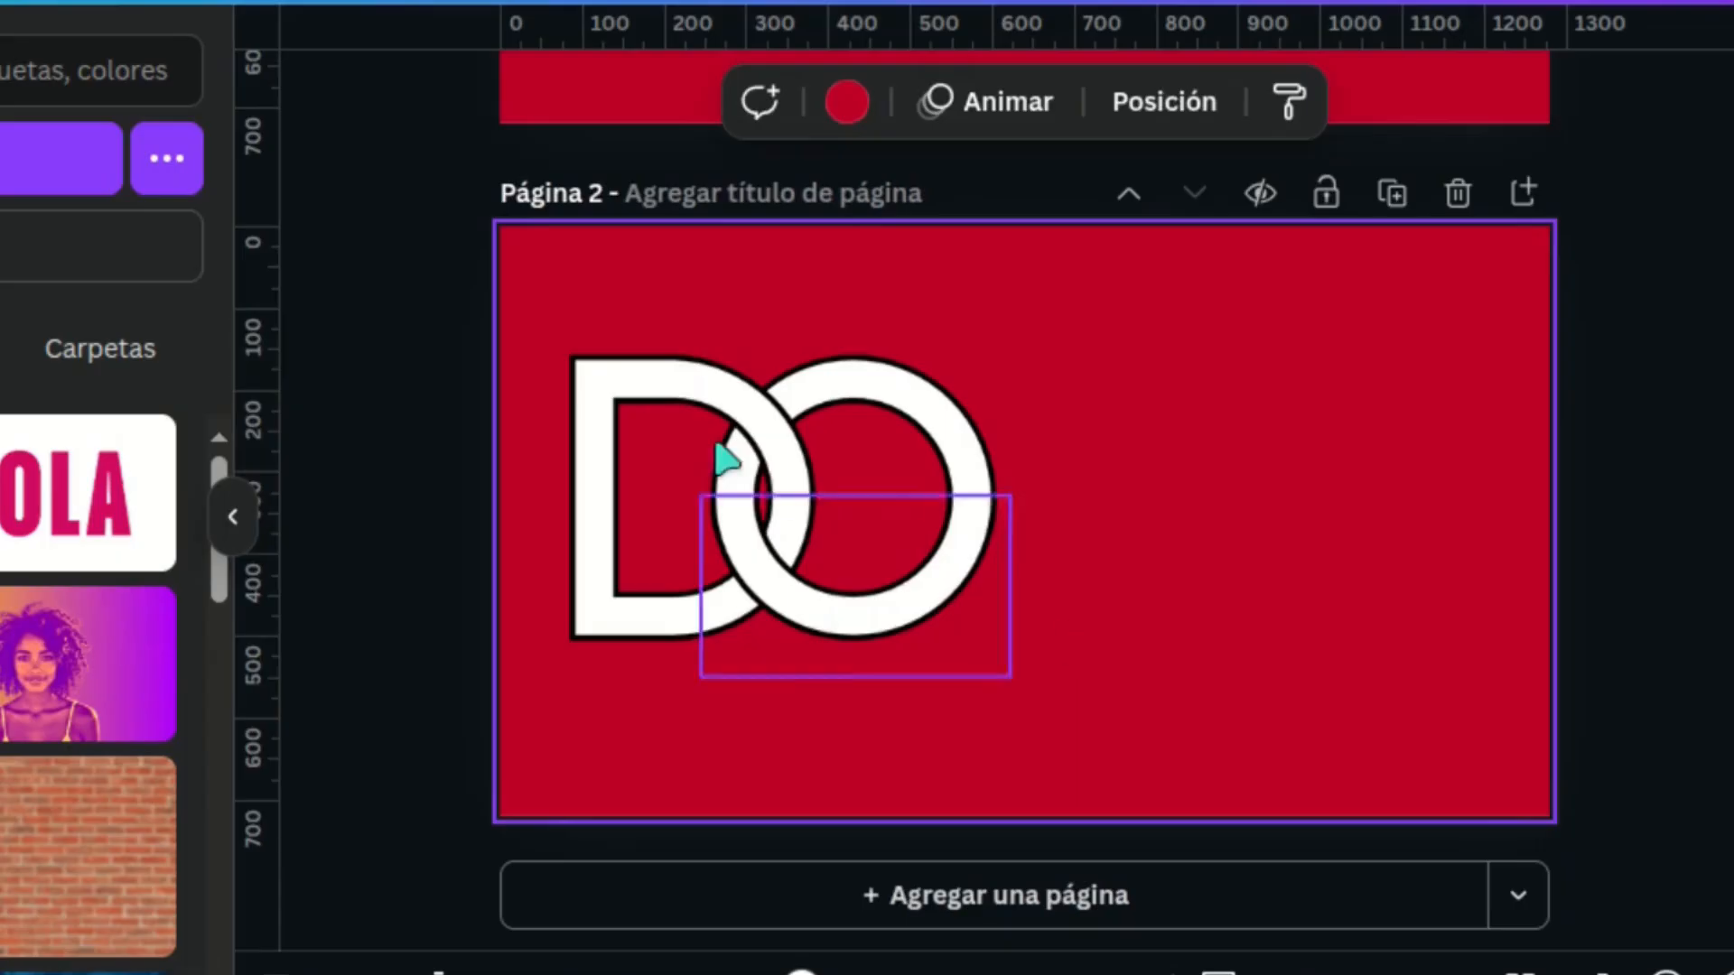
left_click(649, 384)
left_click(705, 250)
left_click_drag(679, 415, 994, 380)
left_click_drag(1173, 491, 1529, 485)
mouse_move(875, 492)
left_mouse_down()
mouse_move(1179, 481)
mouse_move(870, 495)
left_mouse_up()
left_click_drag(1188, 495, 1502, 492)
left_click_drag(853, 497, 918, 472)
Step: Crop the G to its lower half, then duplicate it in place and recrop the copy to the upper half
left_click_drag(1026, 315, 1010, 490)
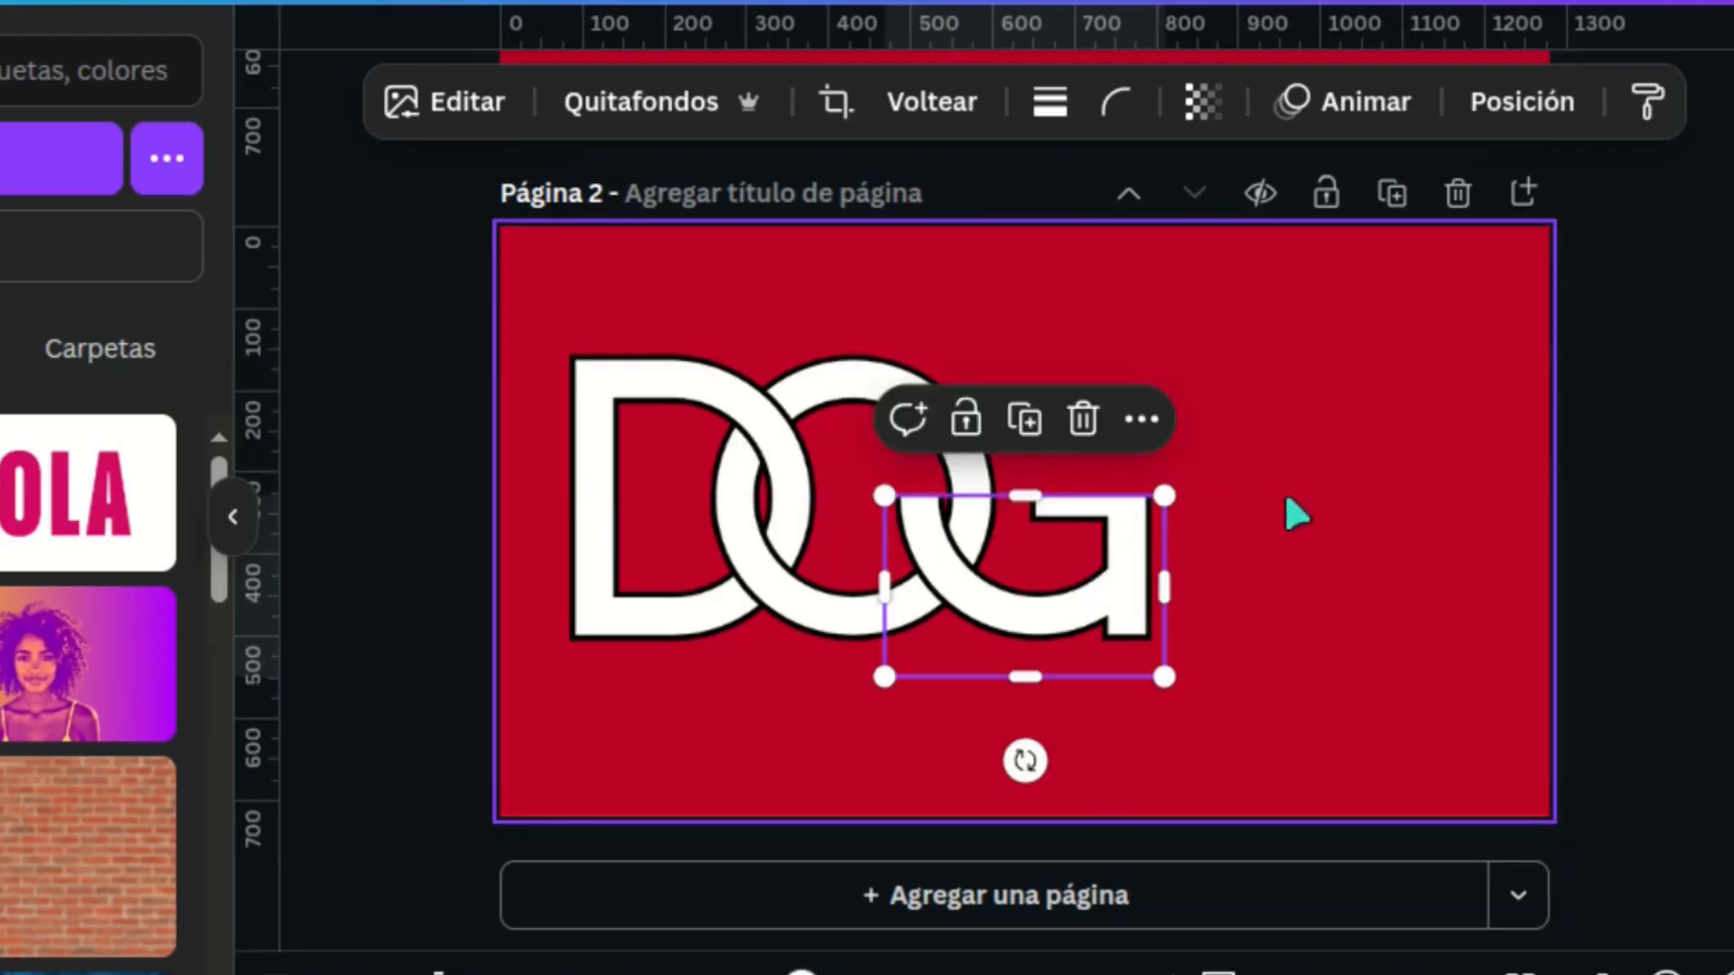
left_click(1030, 411)
left_click_drag(1275, 723, 945, 562)
left_click_drag(1022, 493, 1025, 341)
left_click_drag(1041, 679, 1020, 554)
Step: Send the upper half of the G backward in the layer order until it lies behind the O
right_click(1094, 401)
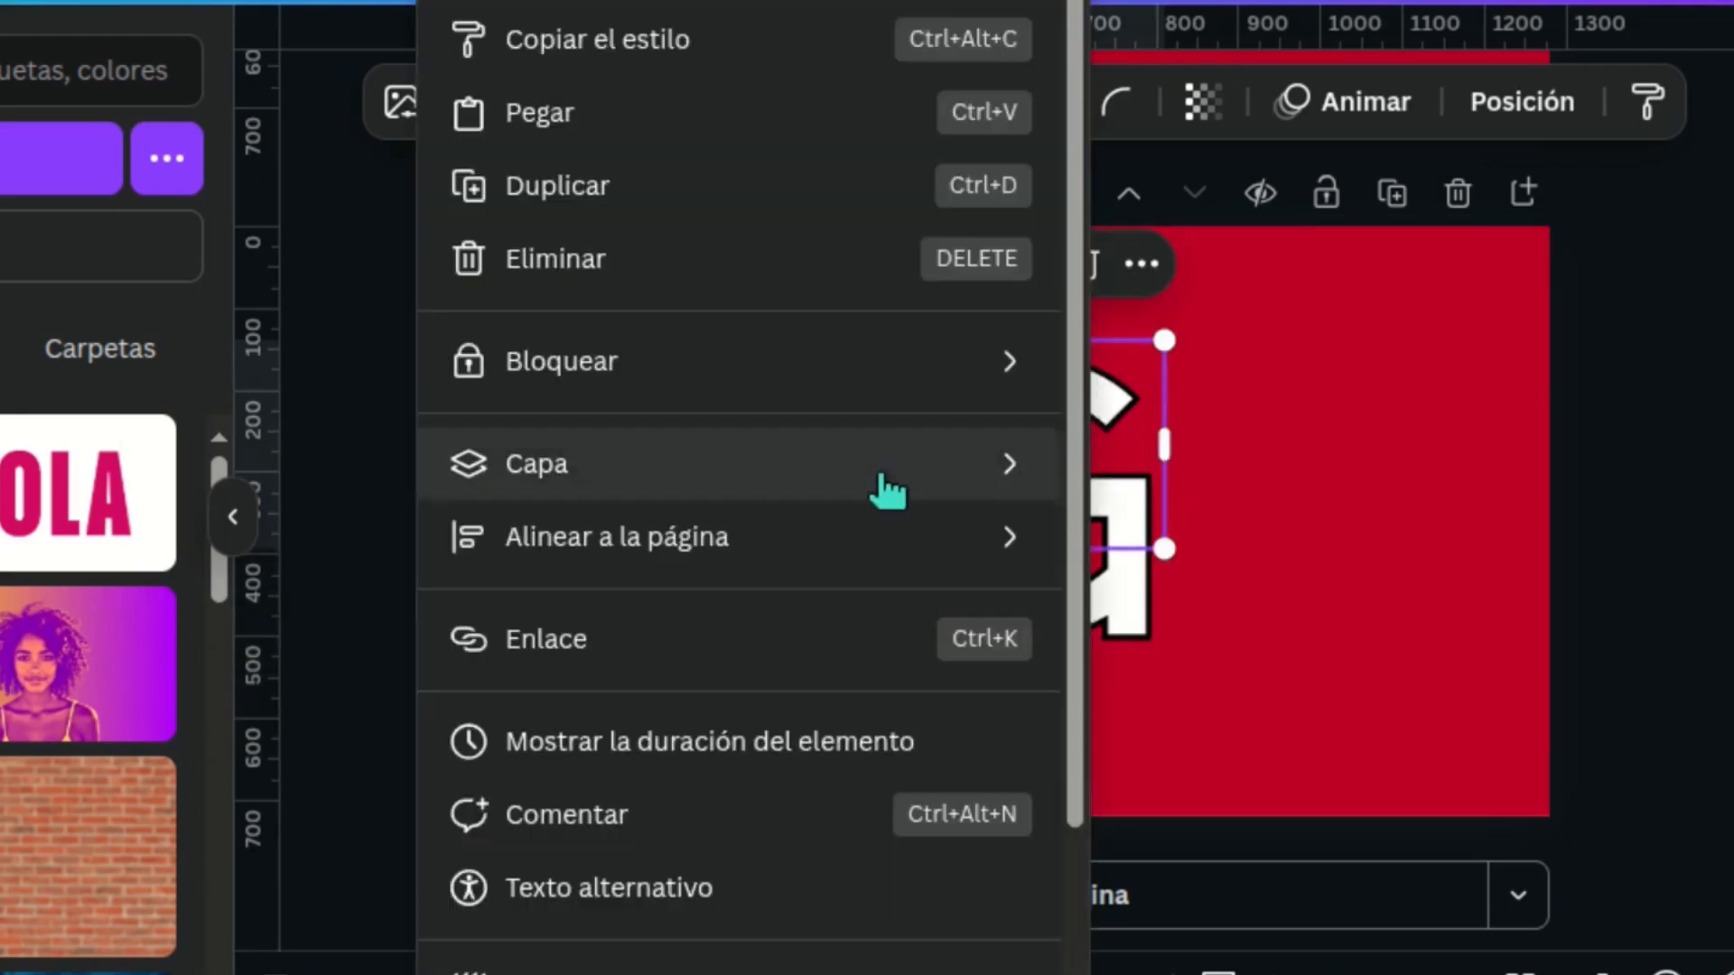
left_click(1211, 611)
right_click(1081, 384)
mouse_move(1217, 462)
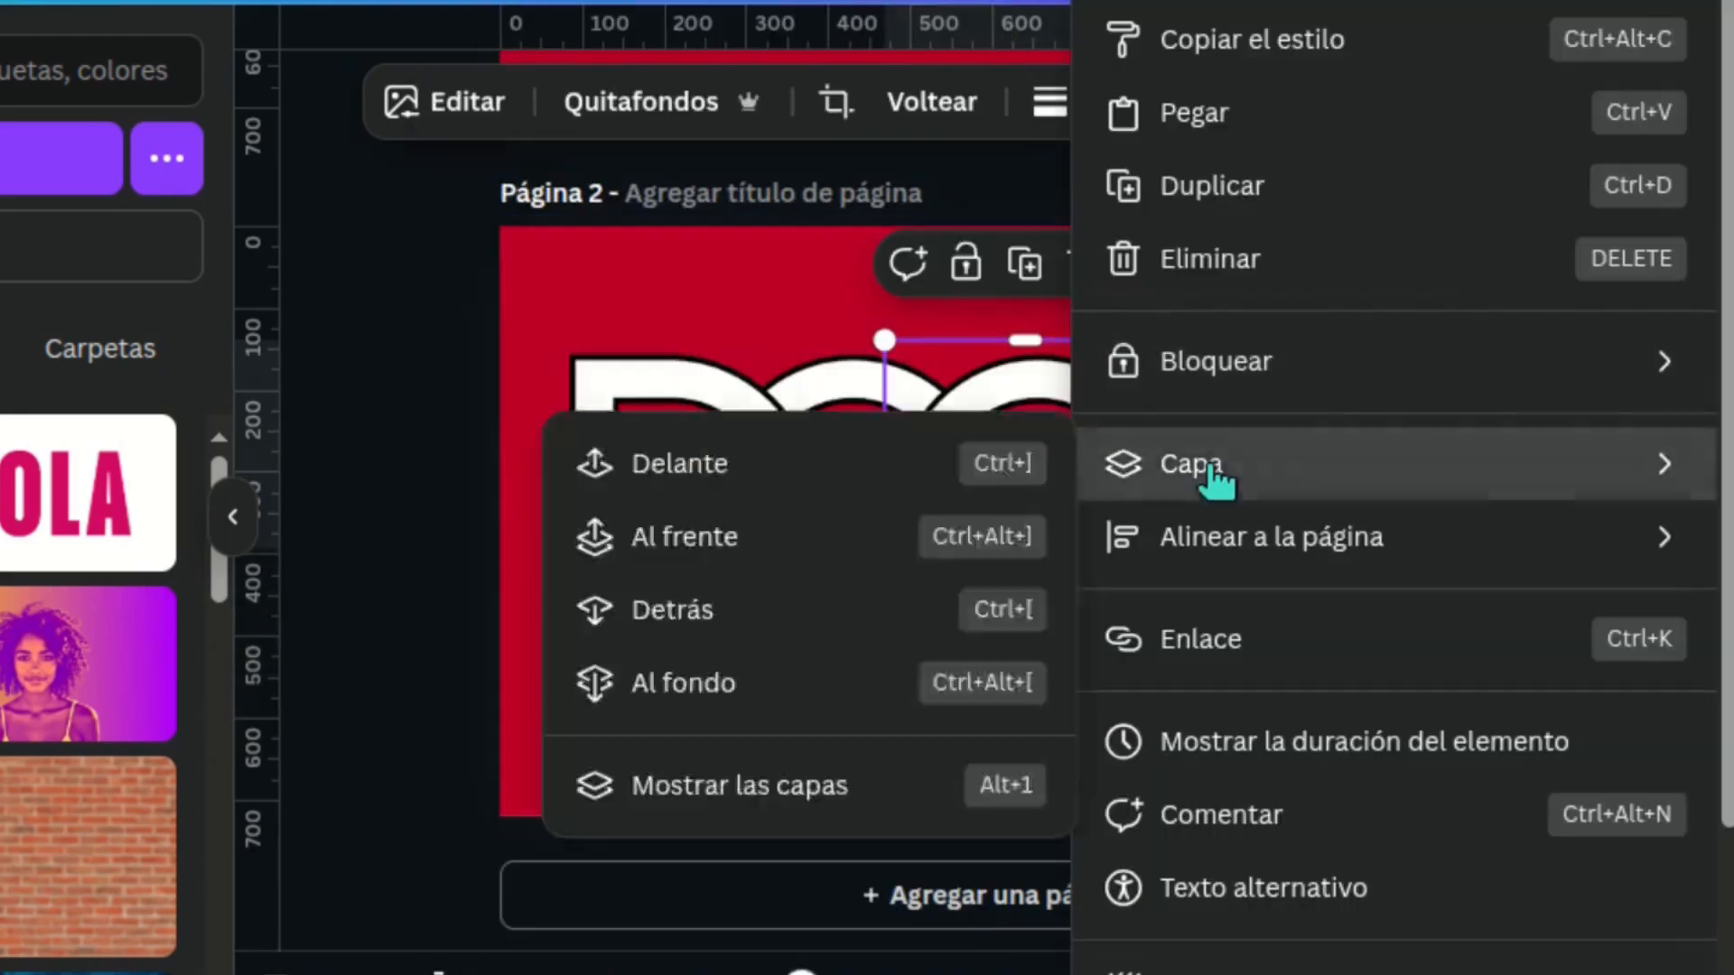
left_click(946, 548)
right_click(1057, 417)
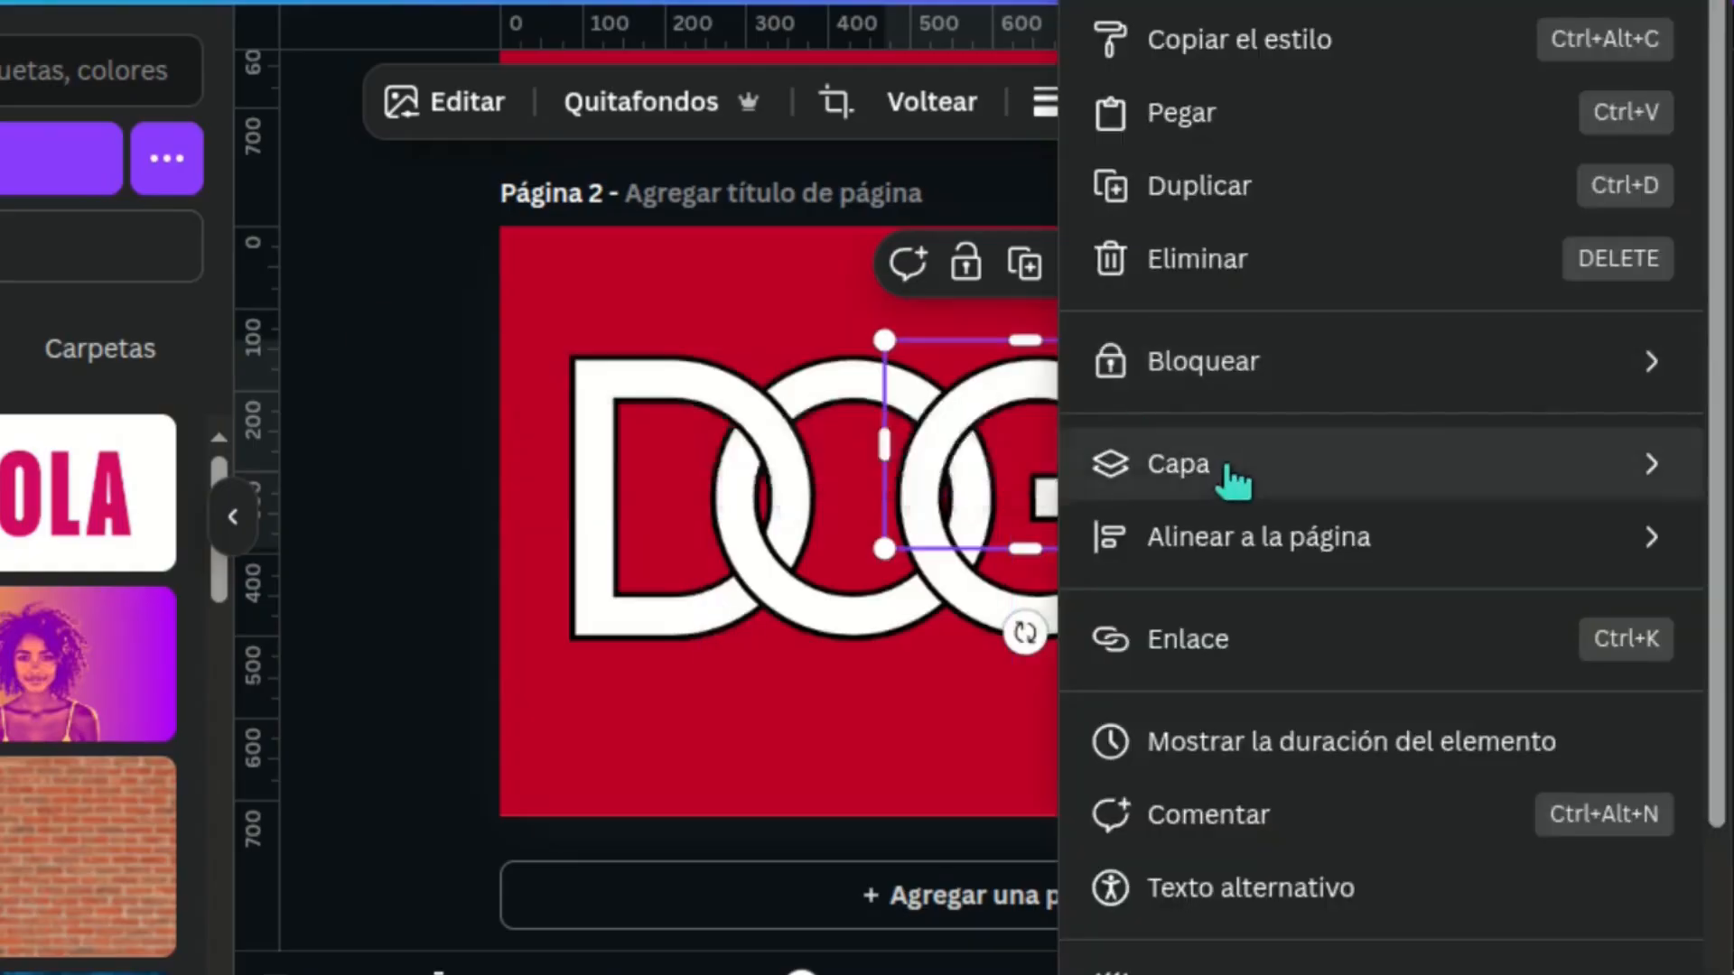
left_click(664, 610)
left_click(1281, 722)
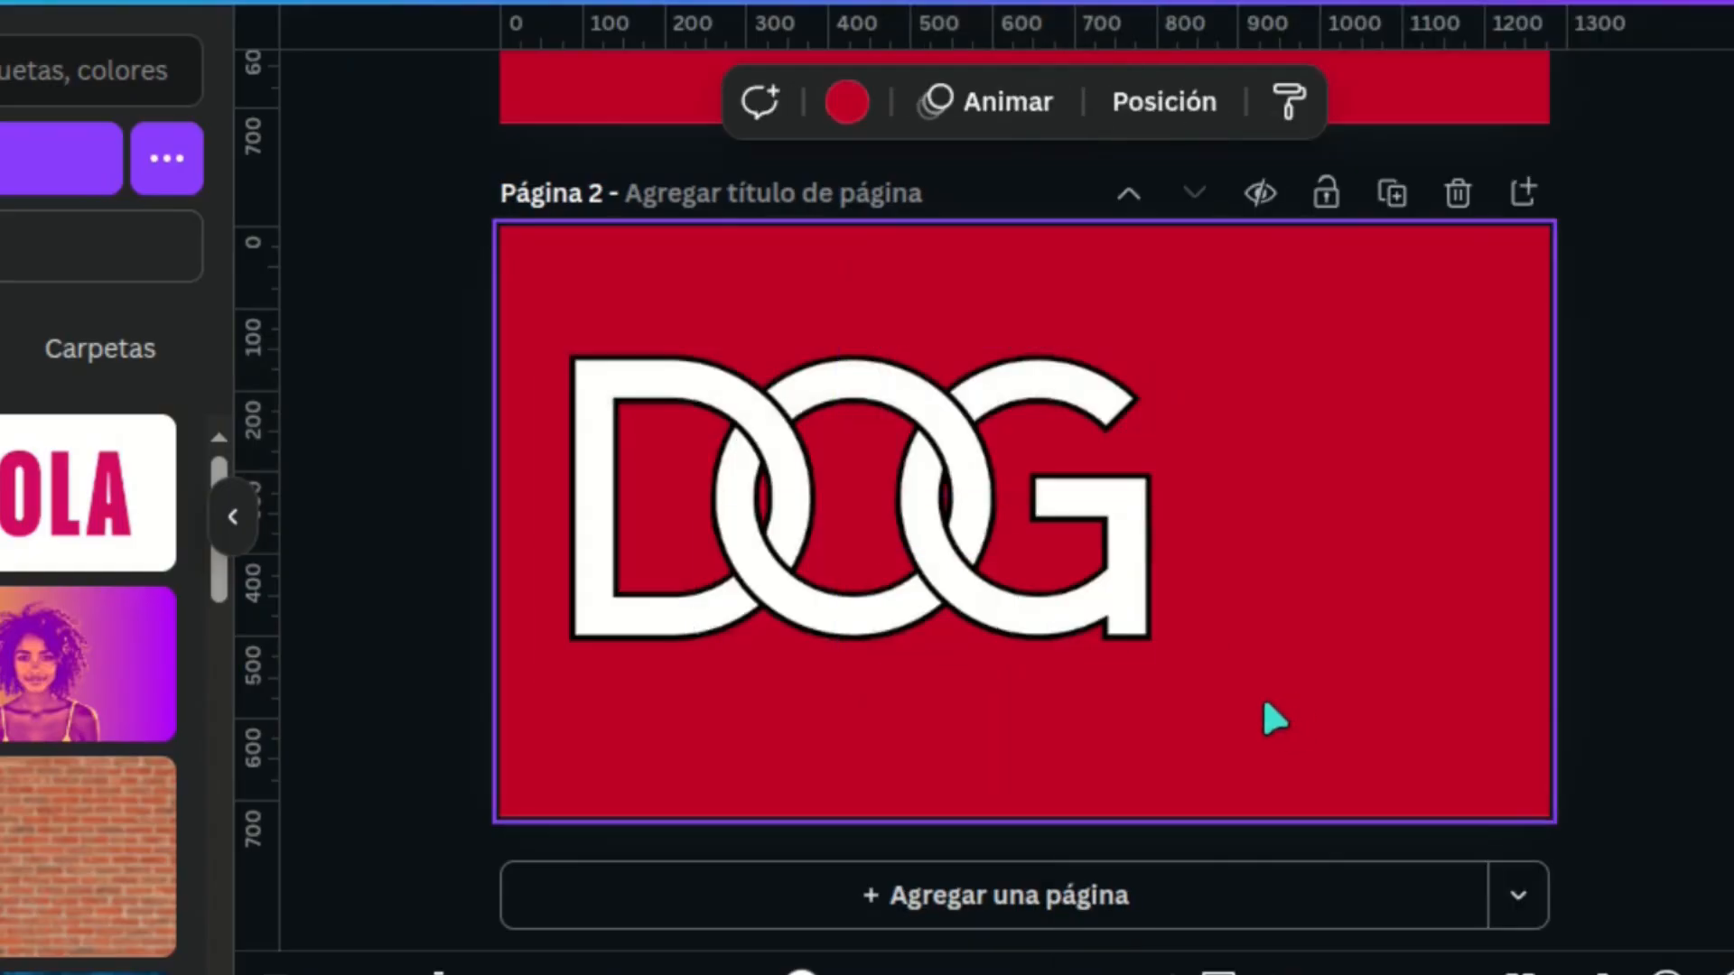
Step: Group all the DOG letter pieces, then enlarge the group and centre it on the red page
left_click_drag(1276, 719, 517, 323)
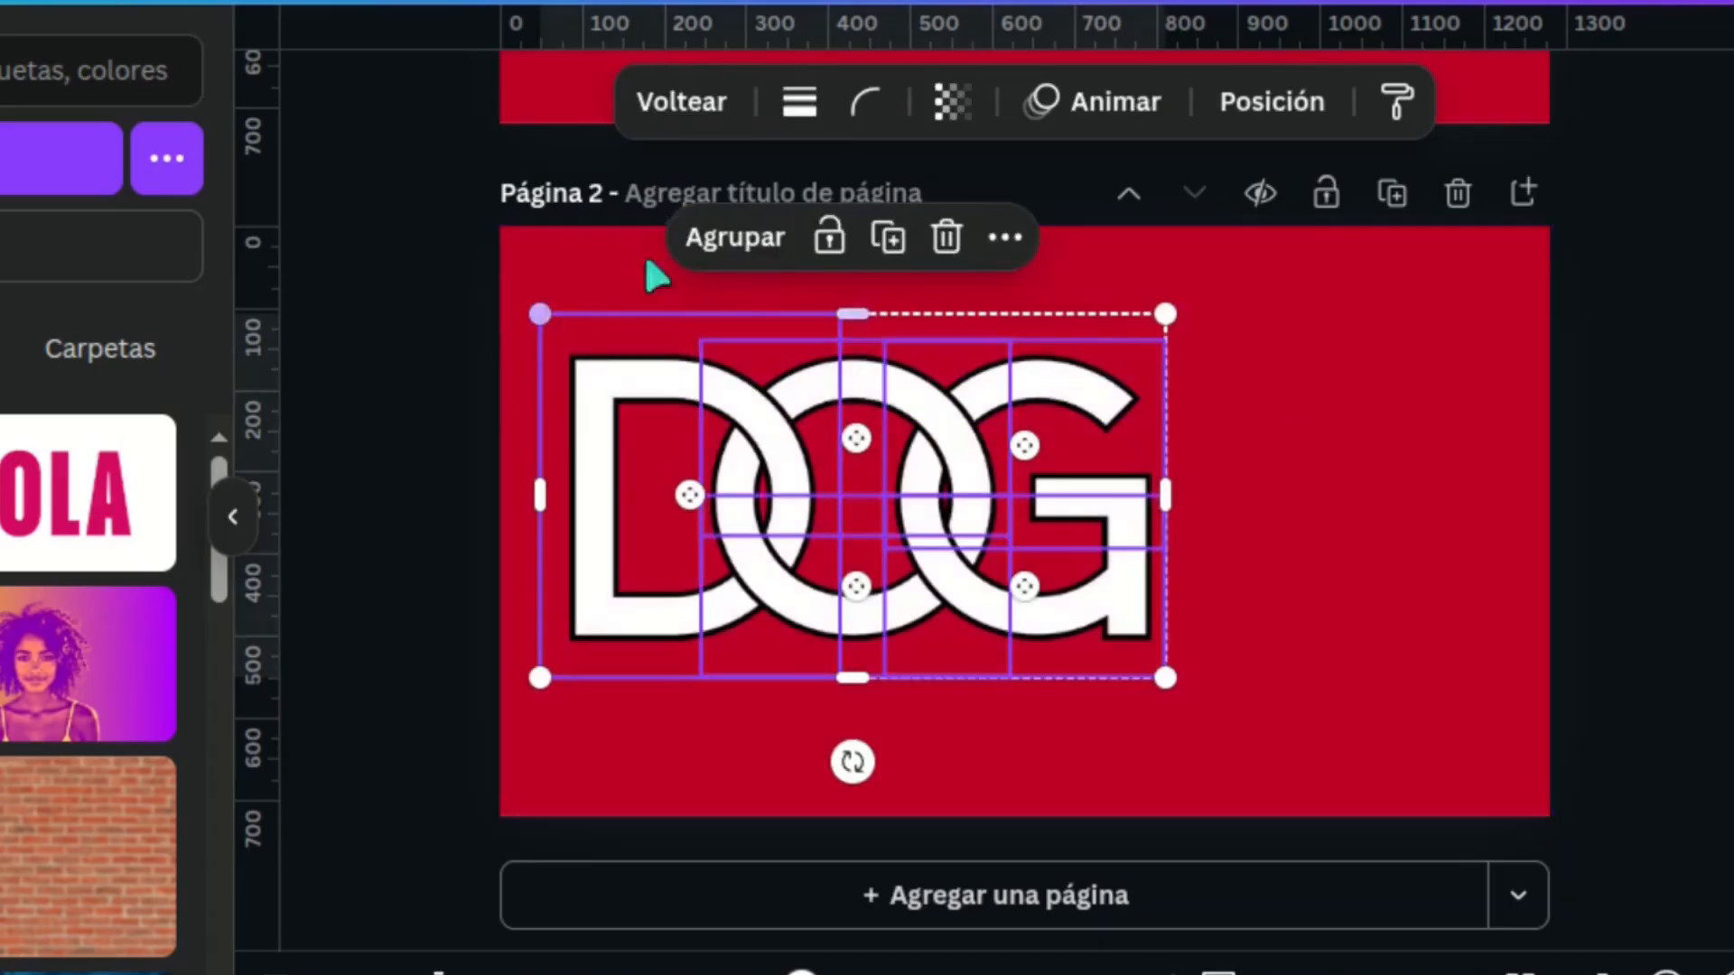
left_click(768, 253)
left_click_drag(774, 464, 940, 468)
left_click_drag(1341, 340, 1495, 255)
left_click_drag(1256, 487, 1169, 509)
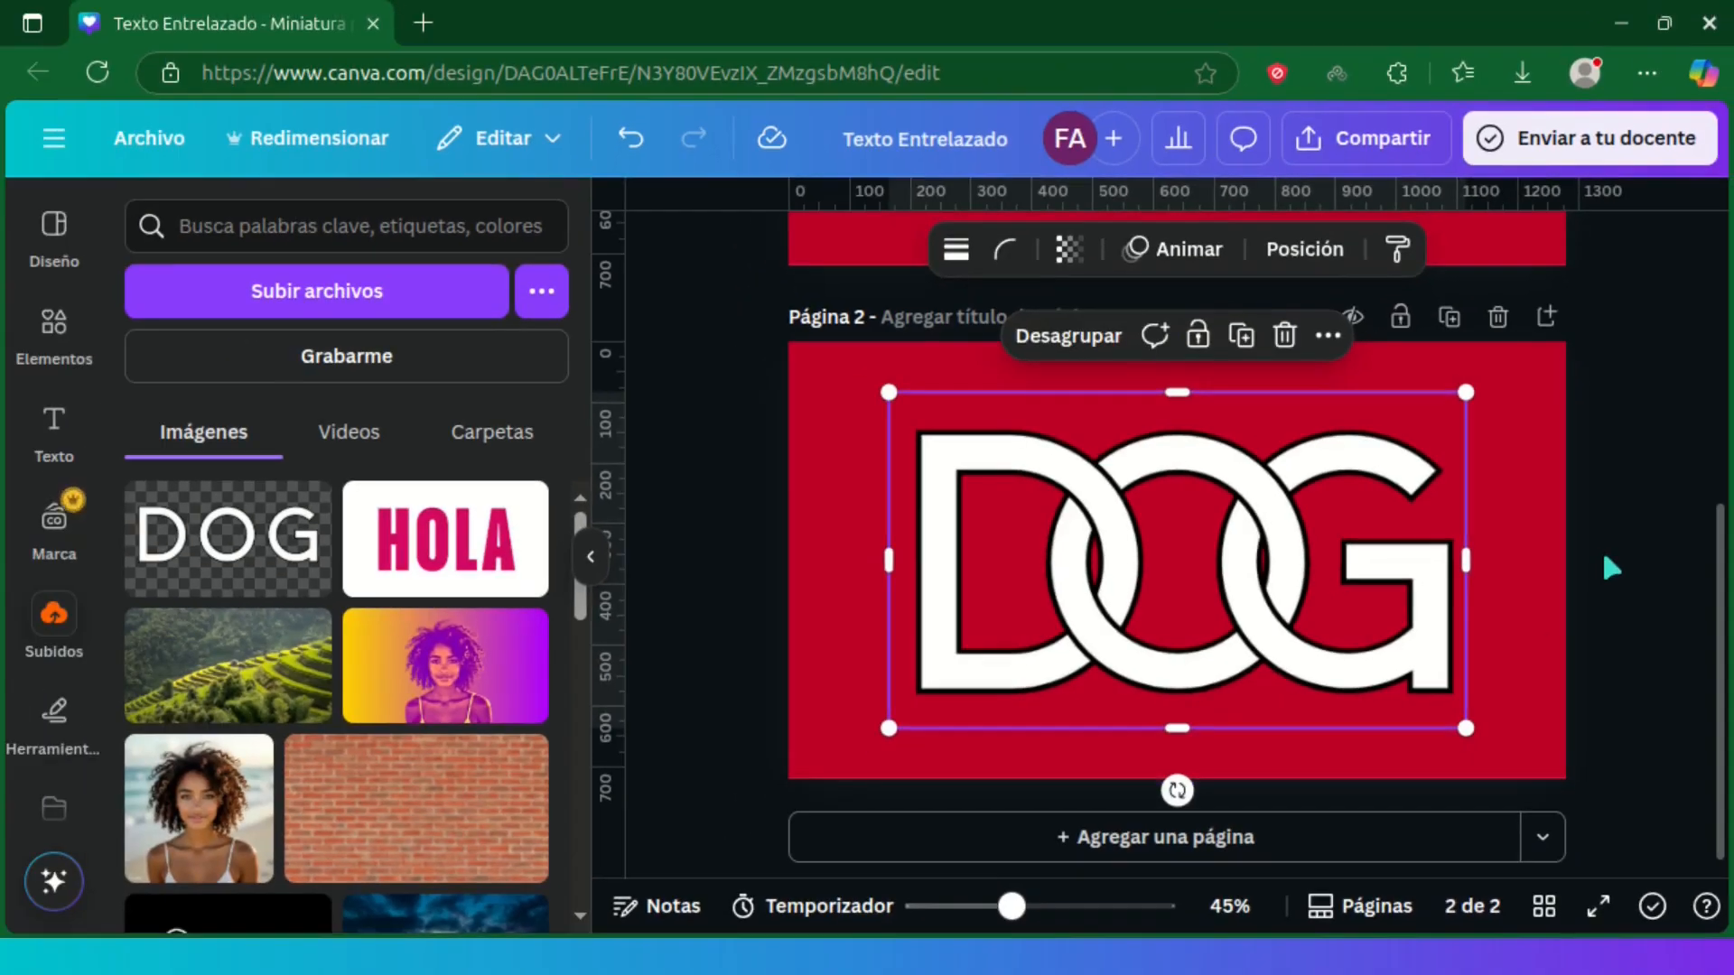
left_click(1616, 549)
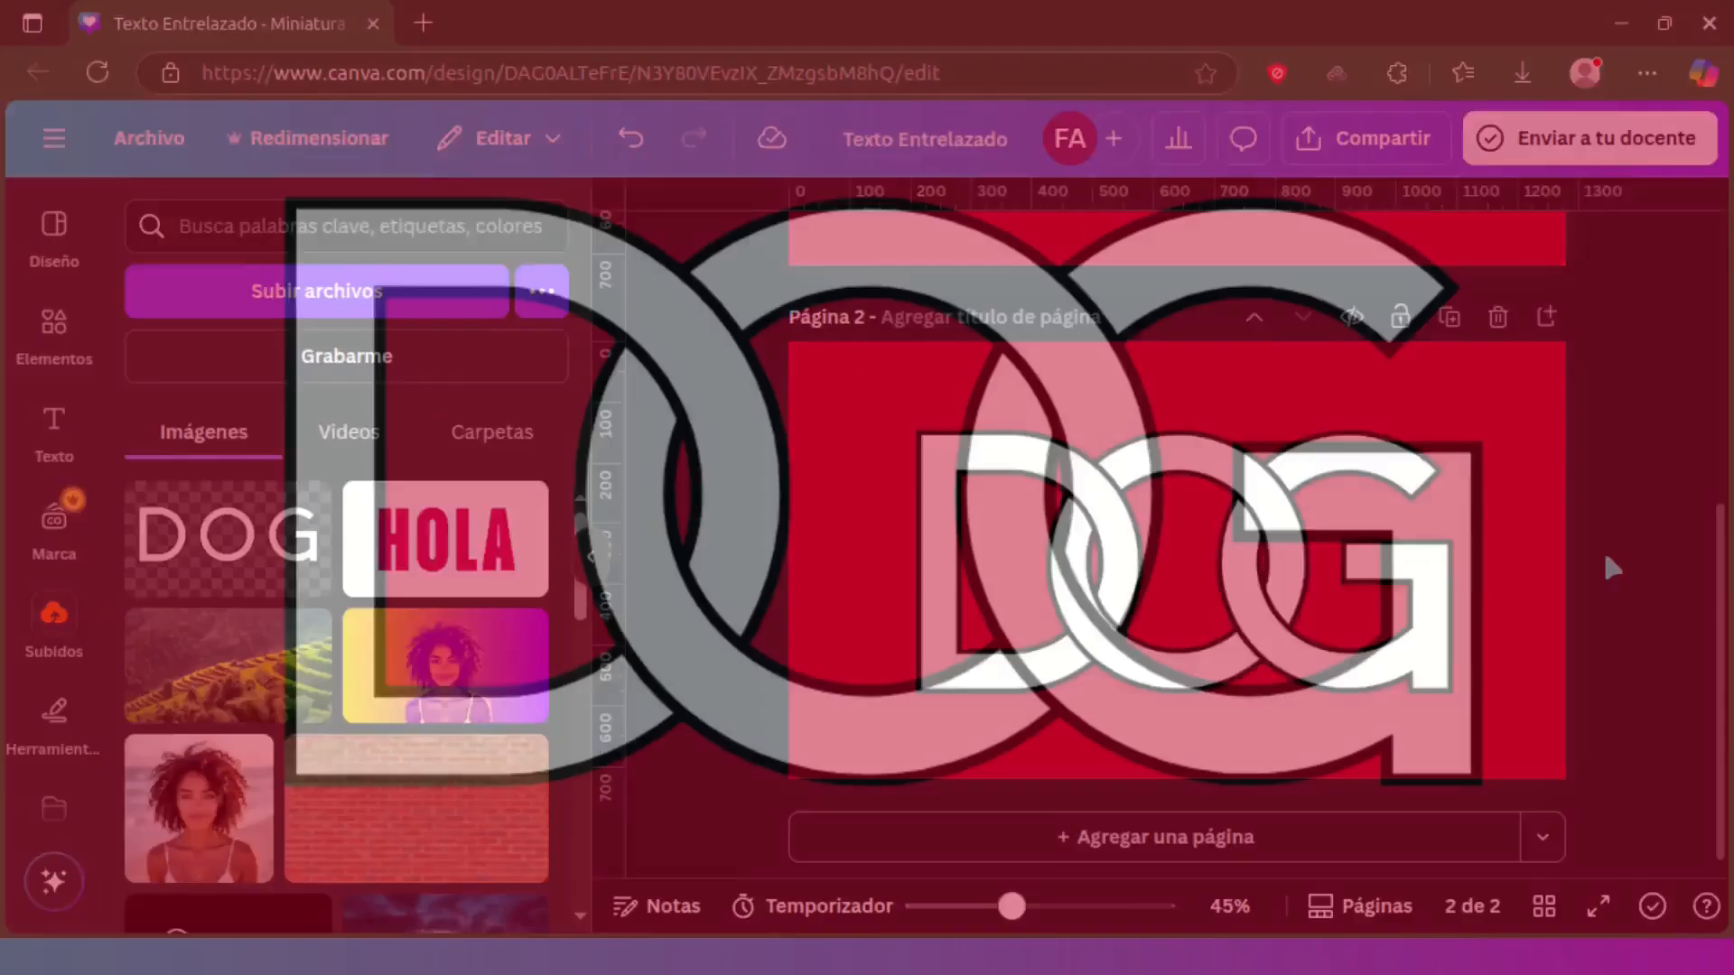